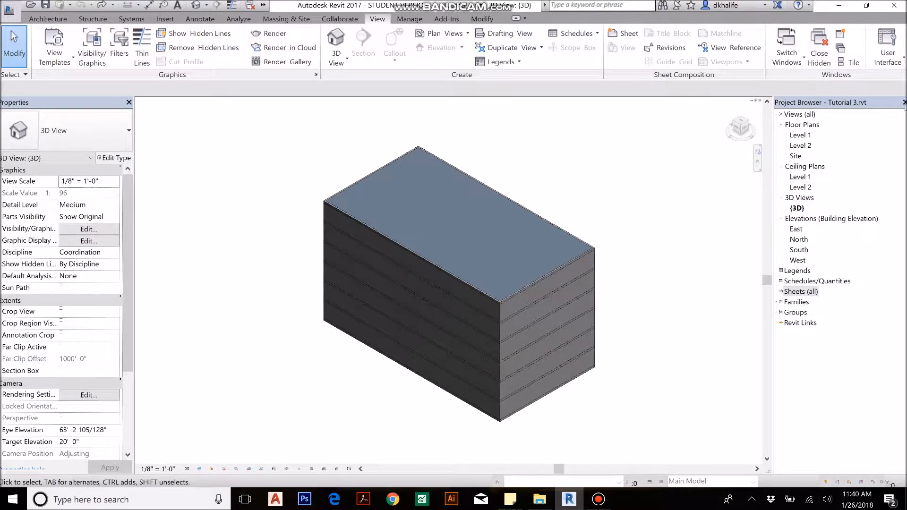
Close the Project Browser and turn its display back on.
{"action": "left_click", "coordinate": [903, 103]}
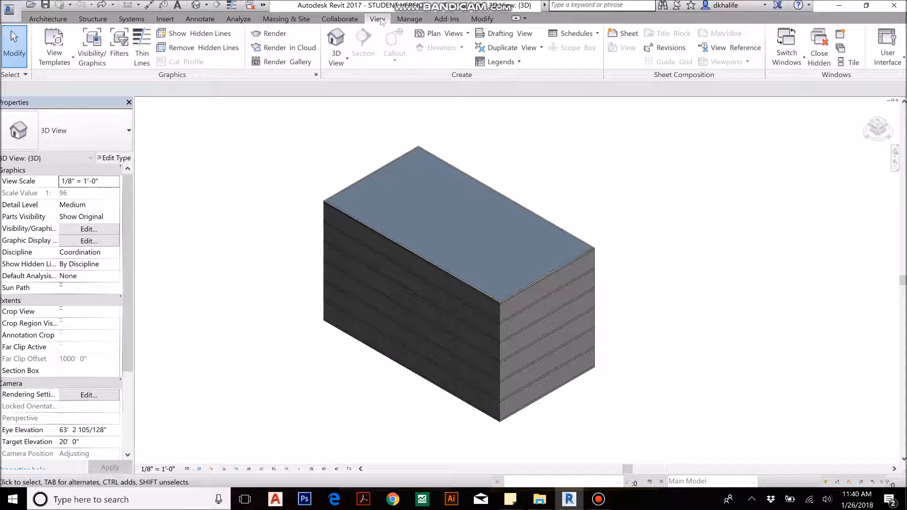
{"action": "left_click", "coordinate": [887, 52]}
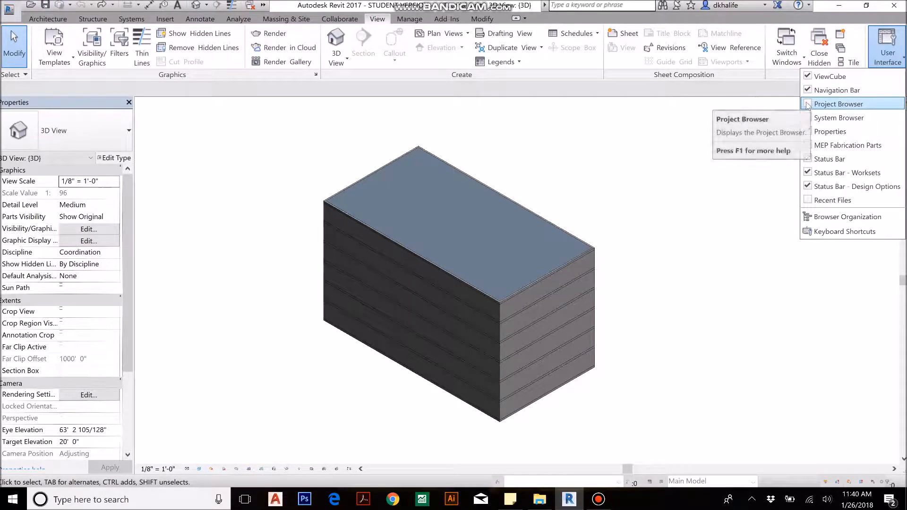
{"action": "left_click", "coordinate": [837, 104]}
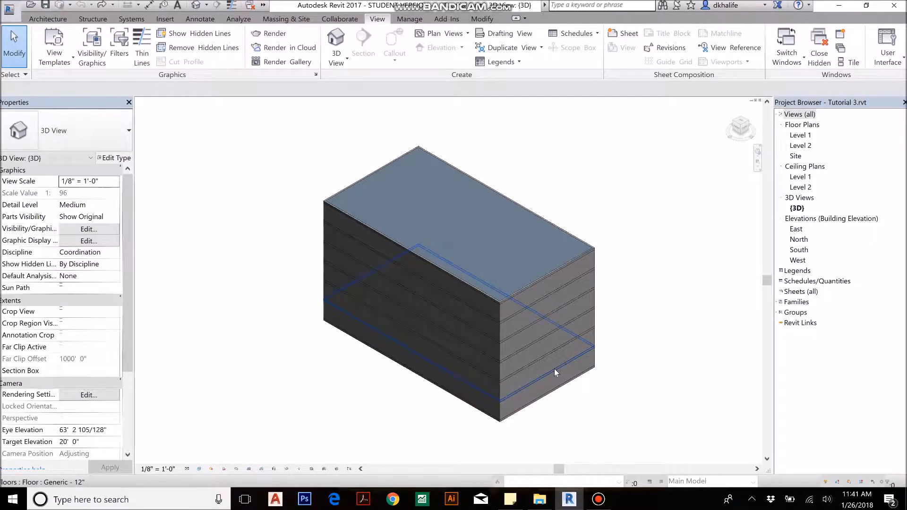
Create floor plan views for Levels 3 through 7.
{"action": "left_click", "coordinate": [629, 318]}
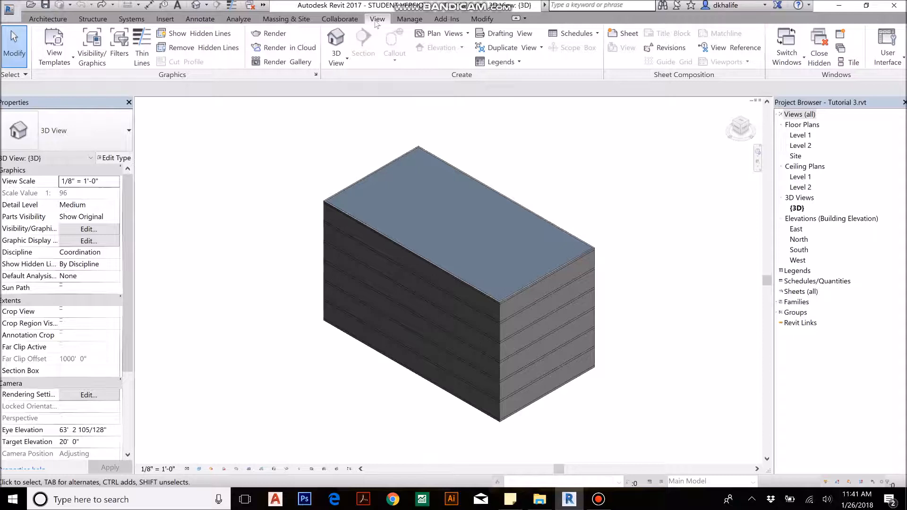
{"action": "left_click", "coordinate": [466, 37]}
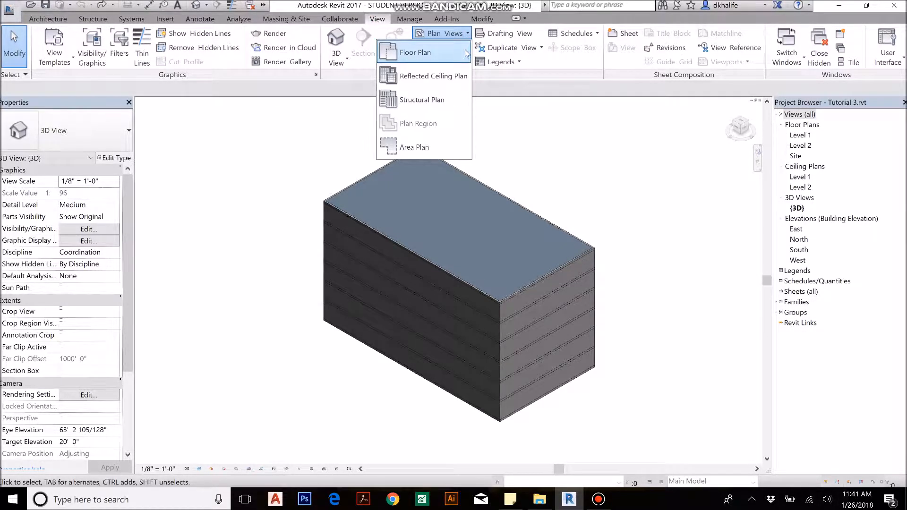
{"action": "left_click", "coordinate": [465, 53]}
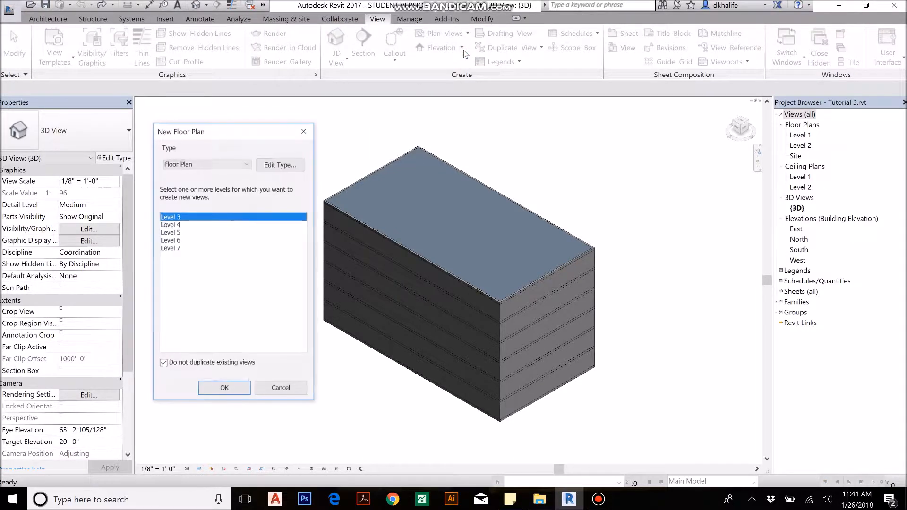
{"action": "left_click_drag", "start_coordinate": [176, 218], "coordinate": [190, 251]}
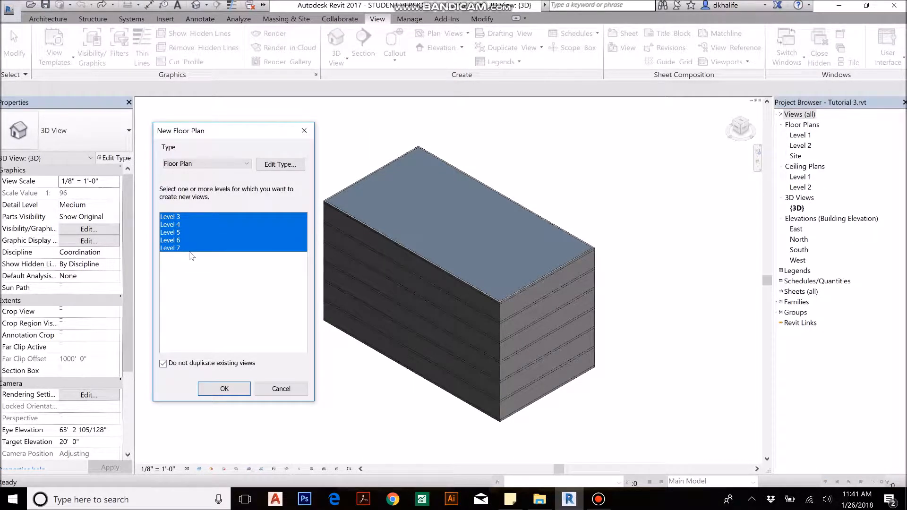
{"action": "left_click", "coordinate": [234, 389]}
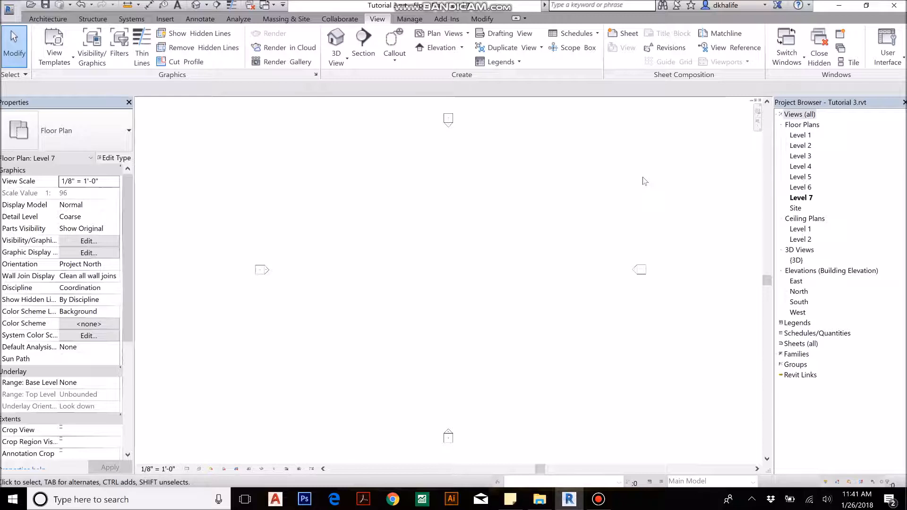
On the Level 2 floor plan, draw two vertical grid lines, about 18' 6" from the west wall and 16' from the east wall.
{"action": "double_click", "coordinate": [803, 146]}
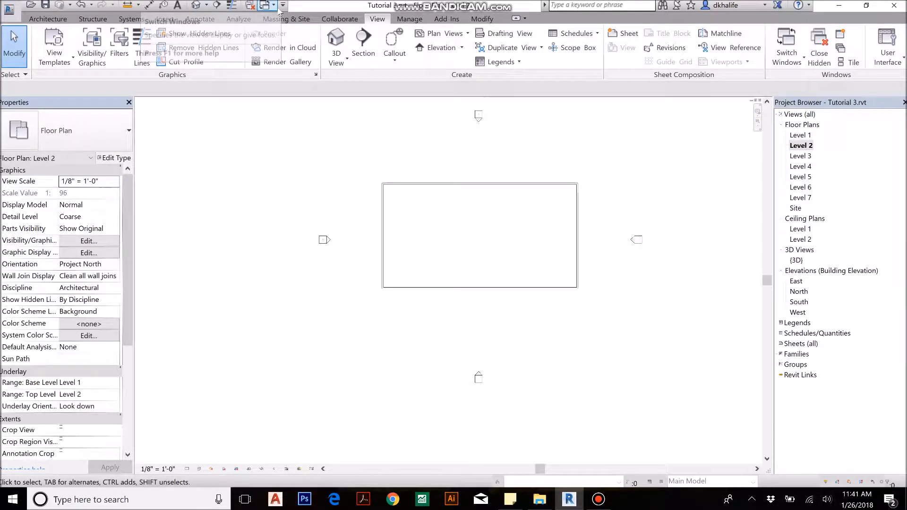
{"action": "left_click", "coordinate": [65, 22]}
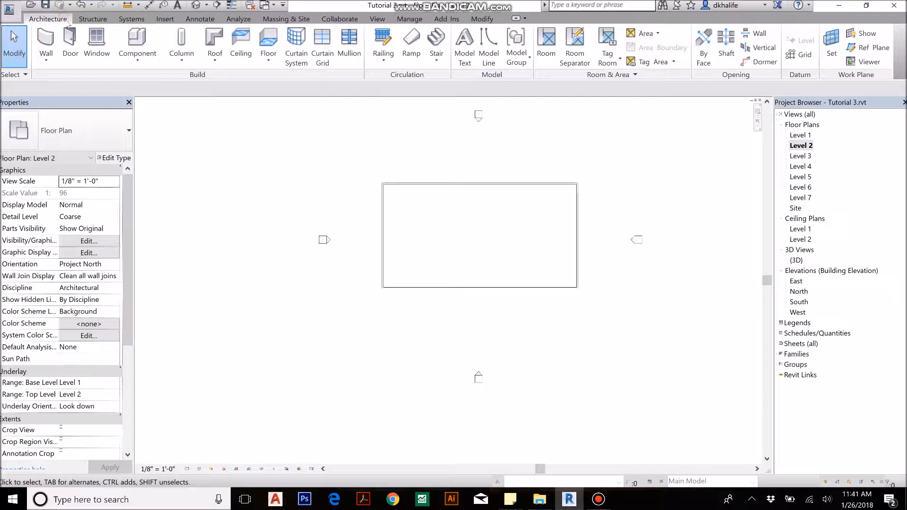
{"action": "left_click", "coordinate": [806, 56]}
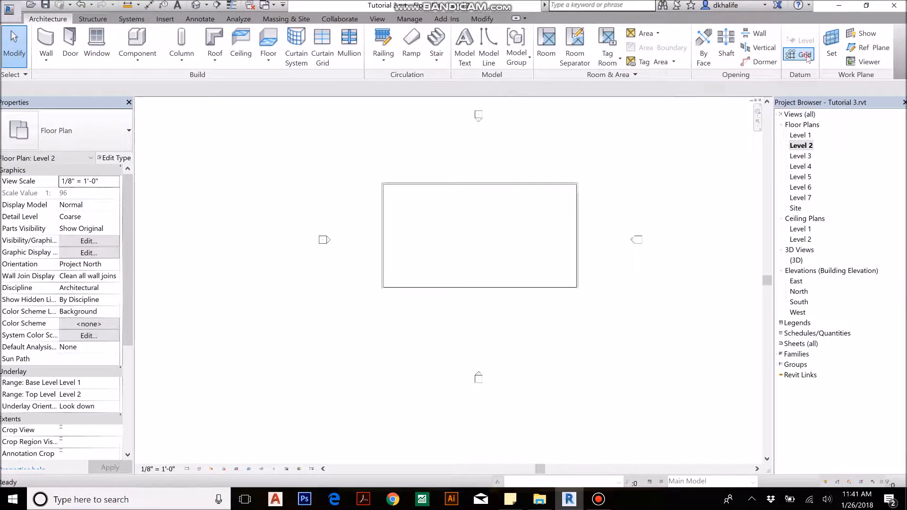
{"action": "left_click", "coordinate": [418, 304]}
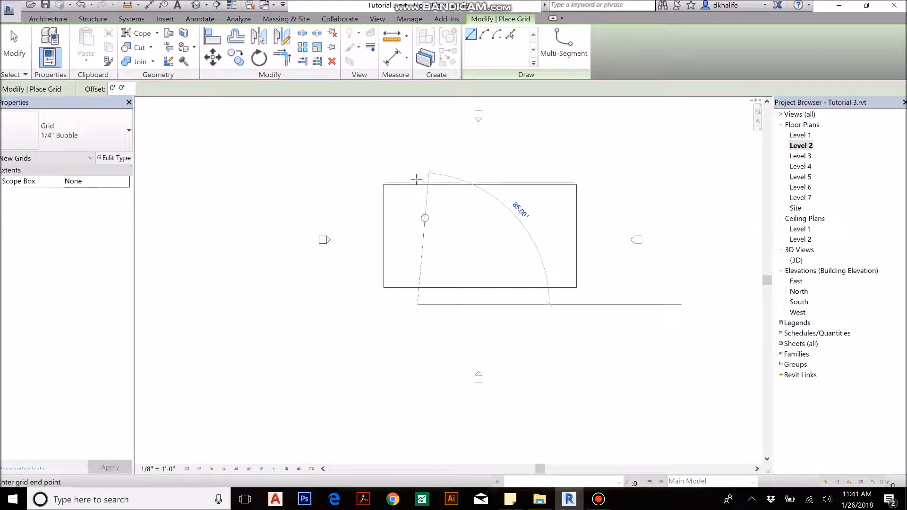
{"action": "left_click", "coordinate": [417, 171]}
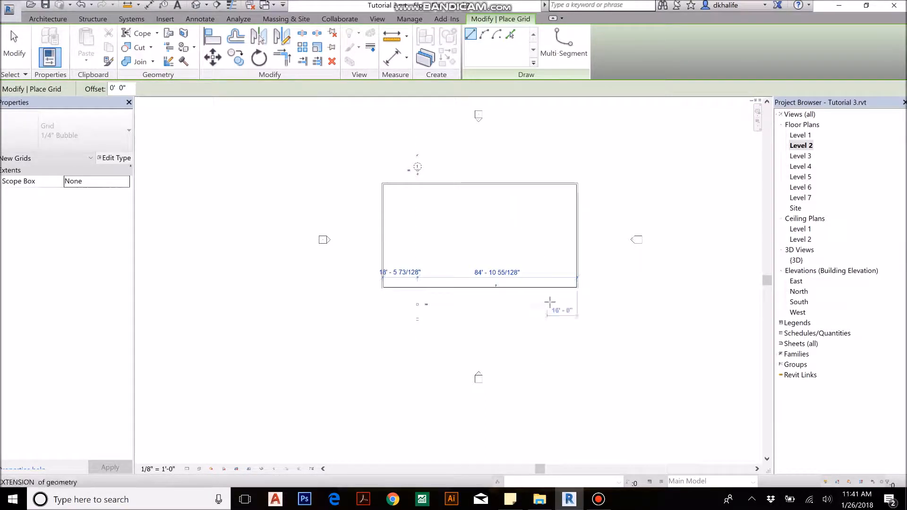
{"action": "left_click", "coordinate": [546, 167]}
{"action": "left_click", "coordinate": [547, 167]}
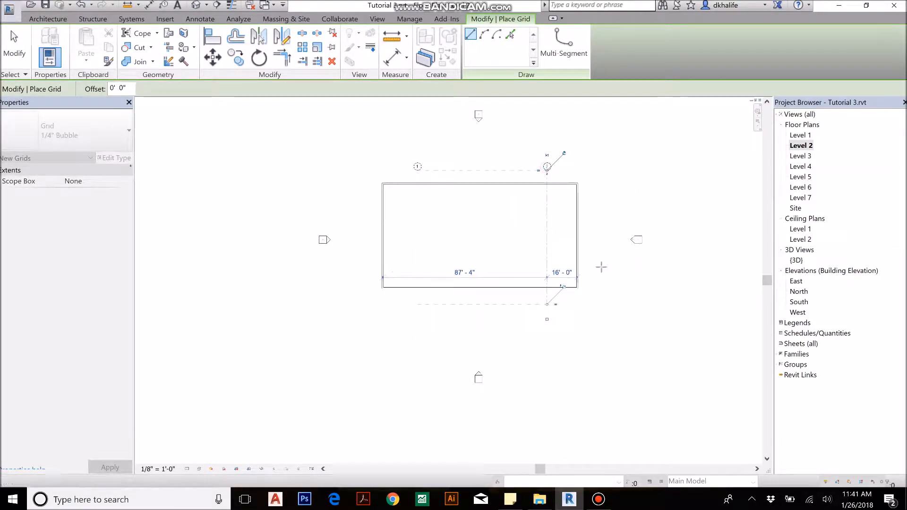
Draw two horizontal grid lines across the building, the upper one about 8' below the north wall.
{"action": "left_click", "coordinate": [591, 265]}
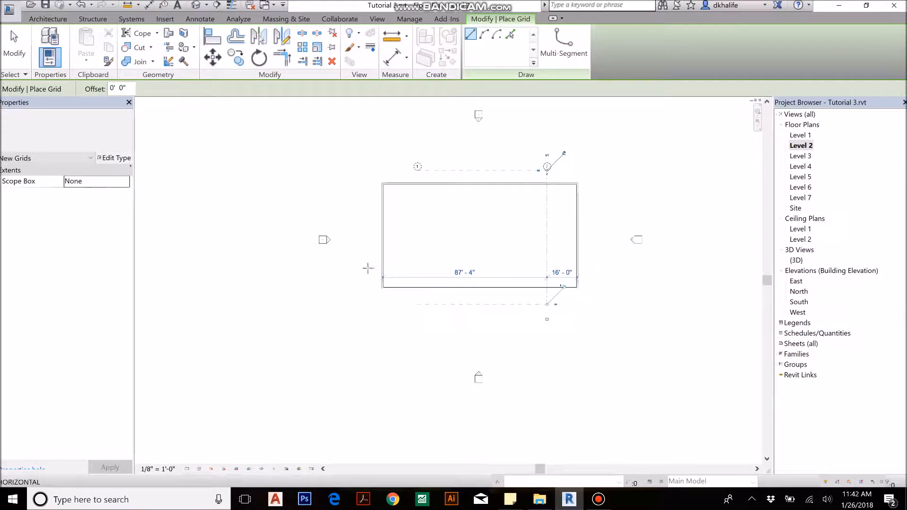
{"action": "left_click", "coordinate": [359, 266]}
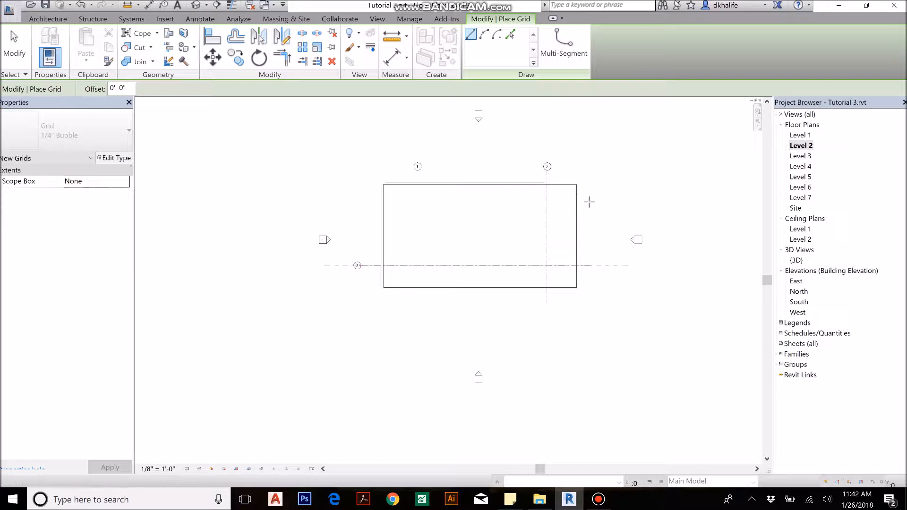
{"action": "left_click", "coordinate": [358, 199]}
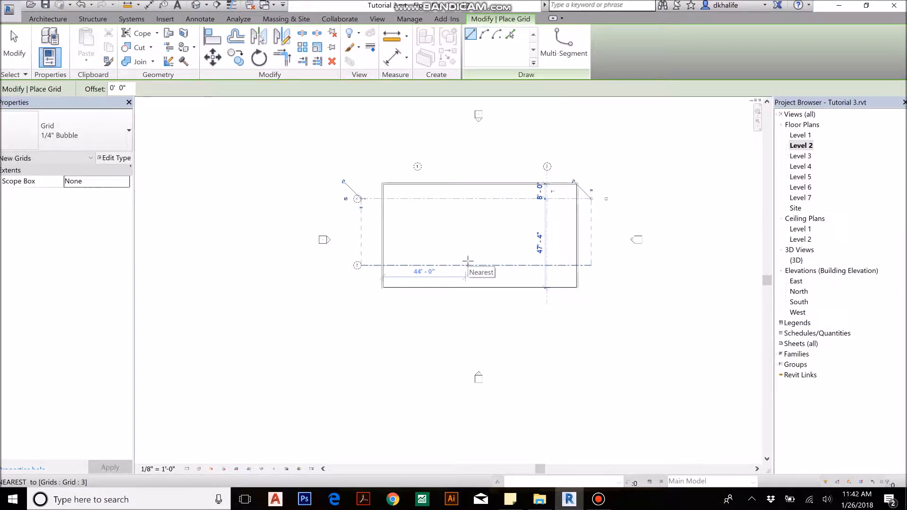
{"action": "key", "text": "Escape"}
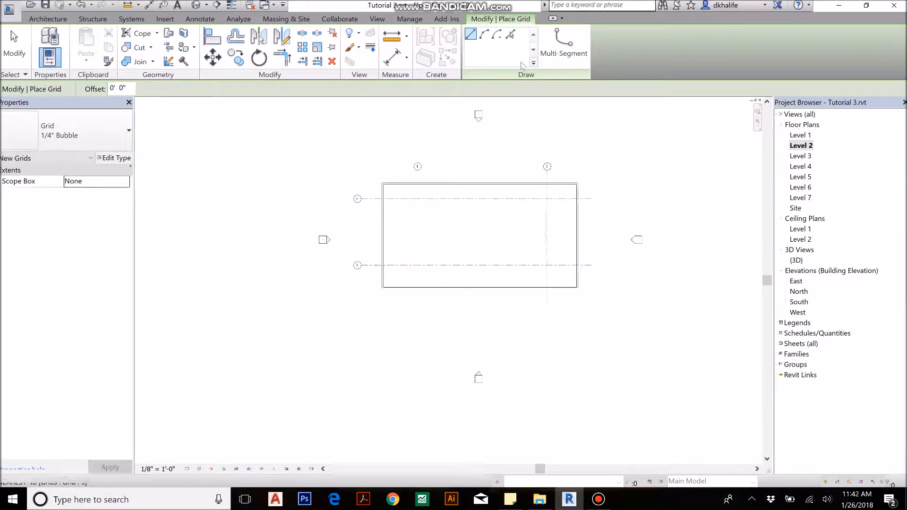
Move the upper horizontal grid line 4' down, towards the lower grid line.
{"action": "left_click", "coordinate": [467, 198]}
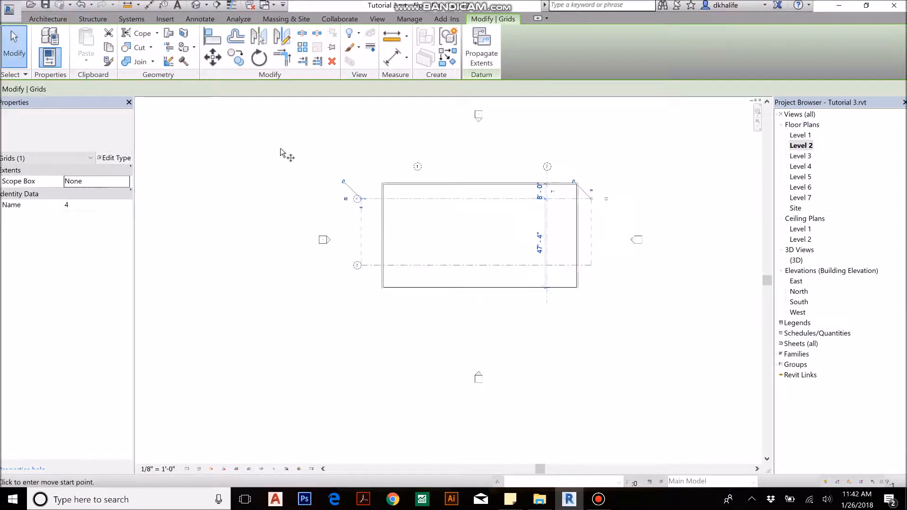
{"action": "left_click", "coordinate": [218, 60]}
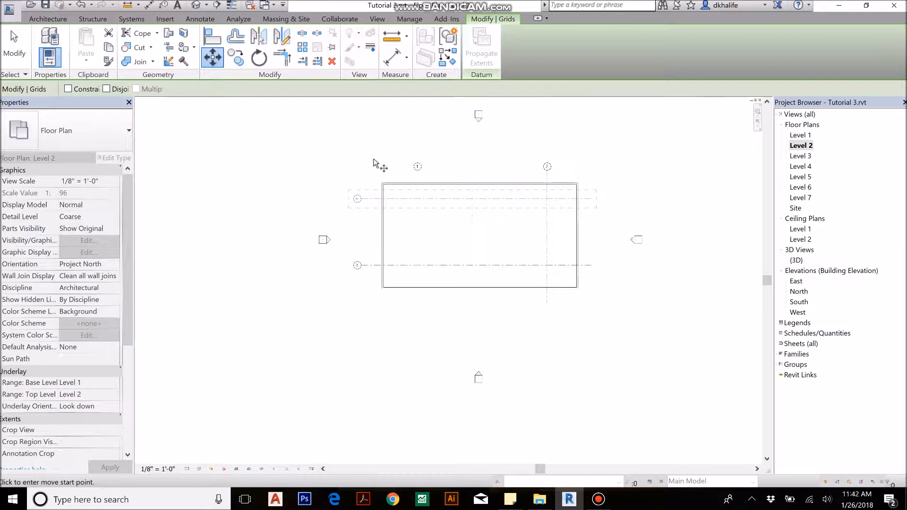
{"action": "left_click", "coordinate": [458, 199]}
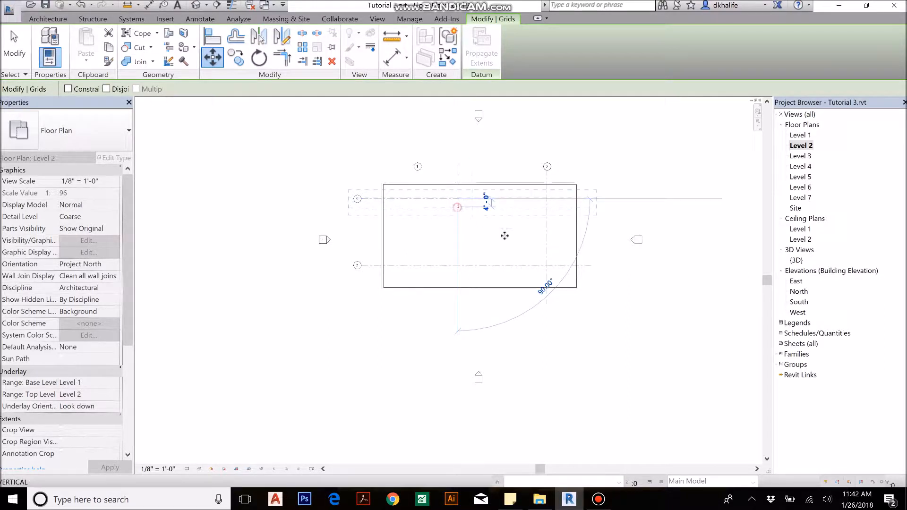
{"action": "left_click", "coordinate": [480, 222]}
{"action": "left_click", "coordinate": [619, 154]}
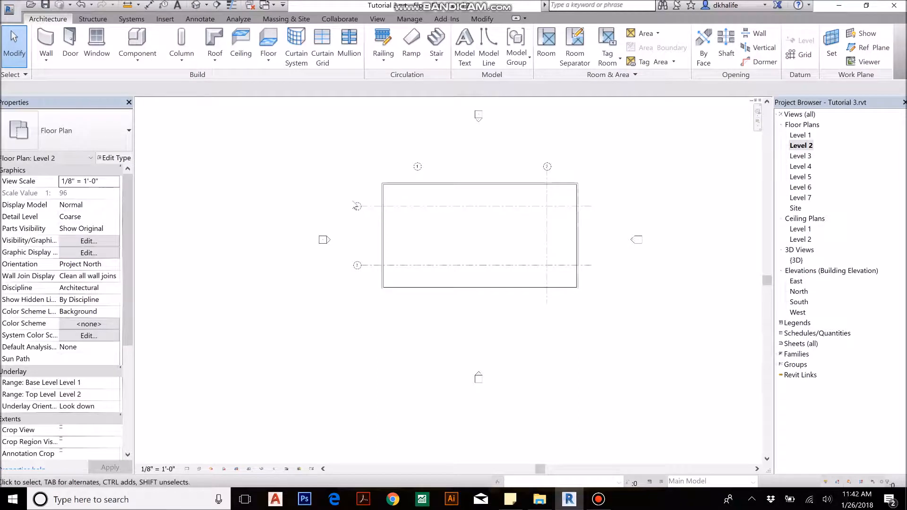
Switch grid 4's bubble to the east end of the line and return it to the west end.
{"action": "scroll", "coordinate": [371, 227], "scroll_direction": "up", "scroll_amount": 5}
{"action": "scroll", "coordinate": [373, 209], "scroll_direction": "down", "scroll_amount": 4}
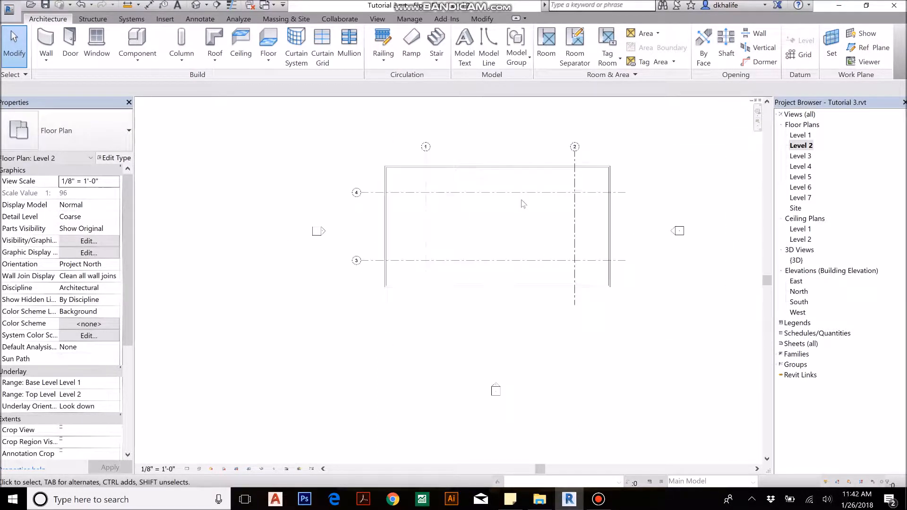
{"action": "left_click", "coordinate": [358, 193]}
{"action": "left_click", "coordinate": [343, 193]}
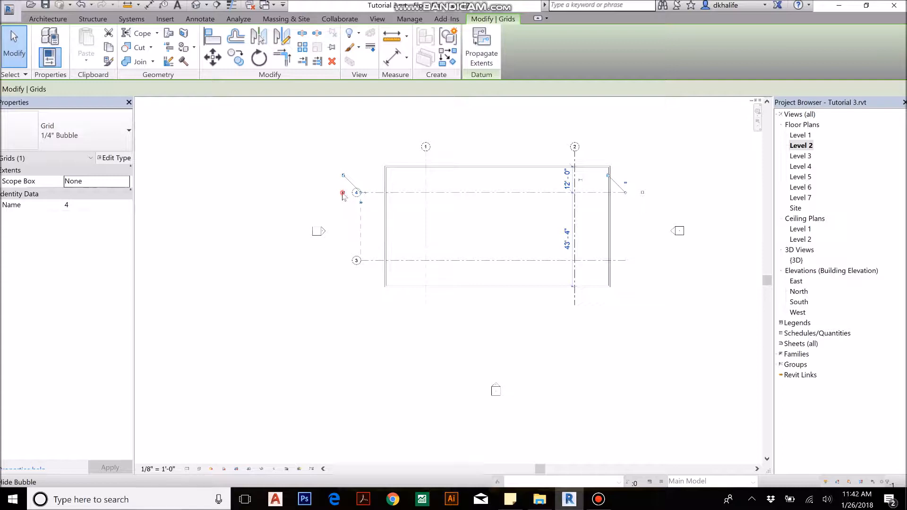
{"action": "left_click", "coordinate": [642, 194]}
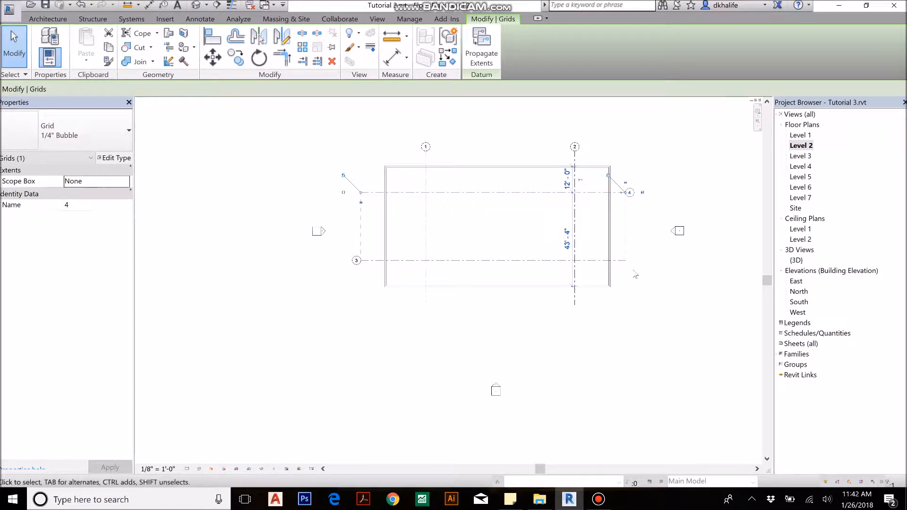
{"action": "left_click", "coordinate": [643, 193]}
{"action": "left_click", "coordinate": [343, 193]}
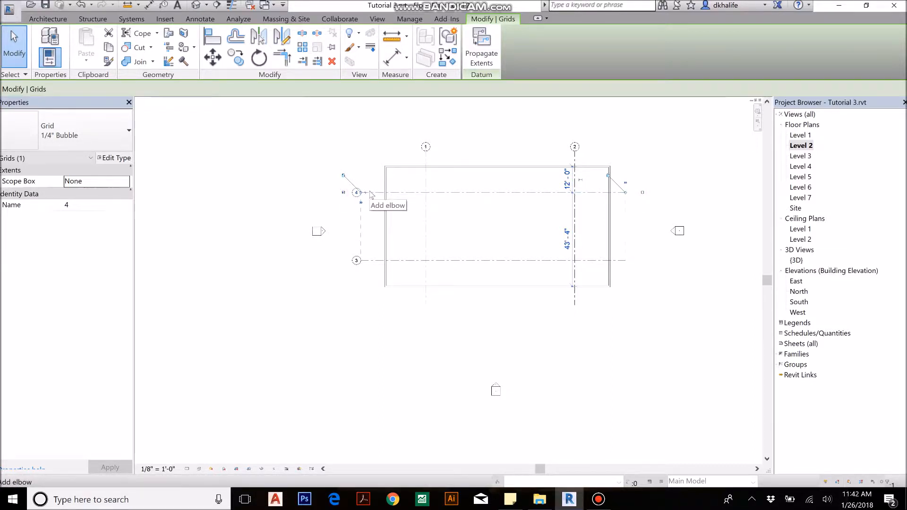
{"action": "left_click", "coordinate": [356, 126]}
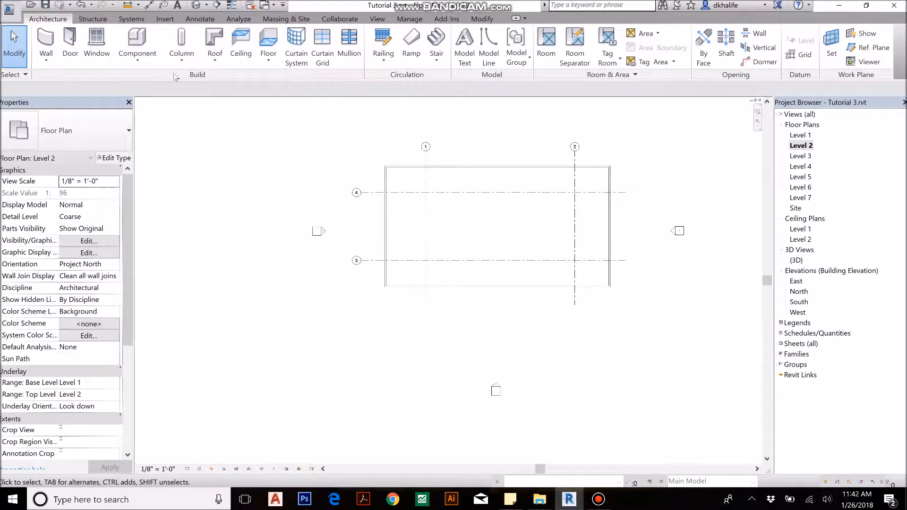
Place 24" x 24" rectangular architectural columns at the four intersections of grids 1 and 2 with grids 3 and 4.
{"action": "left_click", "coordinate": [181, 57]}
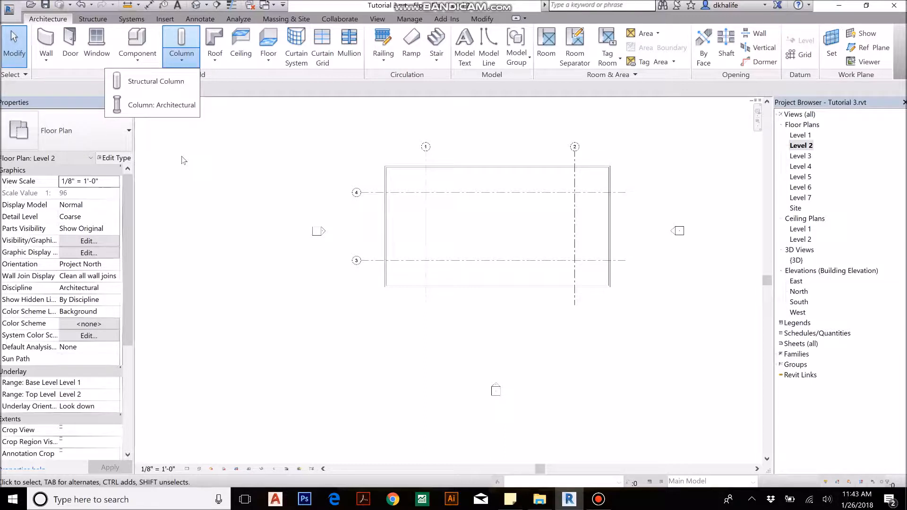
{"action": "left_click", "coordinate": [191, 105]}
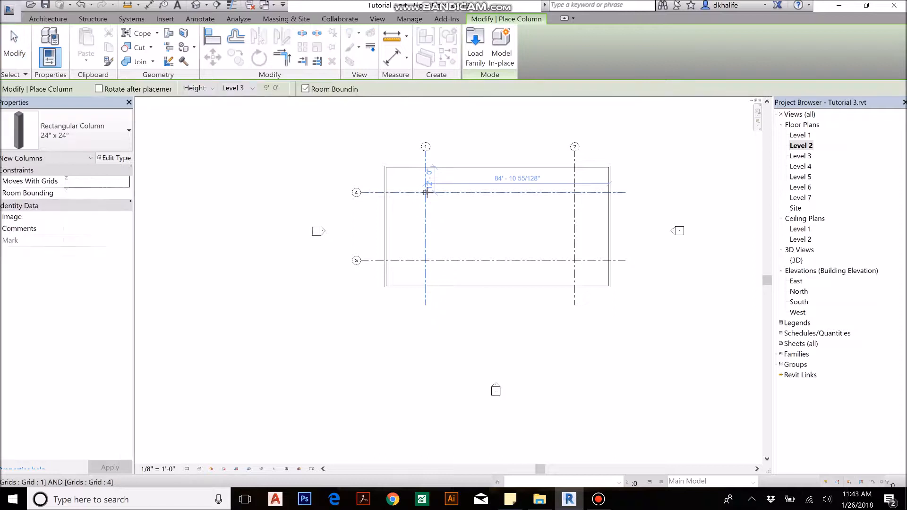
{"action": "left_click", "coordinate": [426, 193]}
{"action": "left_click", "coordinate": [575, 192]}
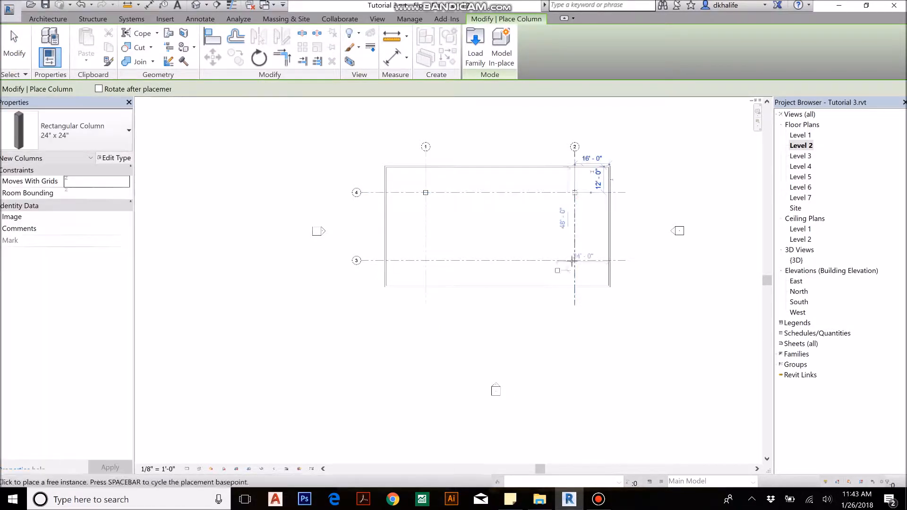
{"action": "left_click", "coordinate": [574, 260]}
{"action": "left_click", "coordinate": [426, 260]}
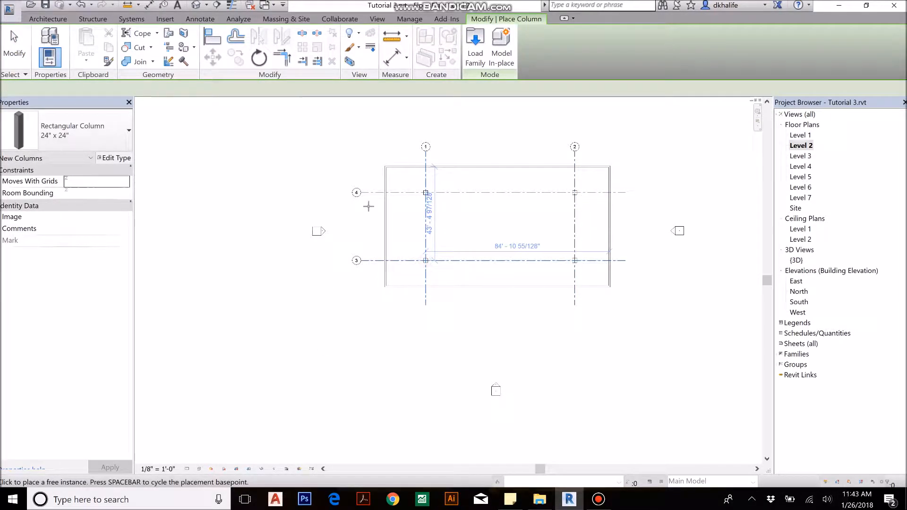
Place 24" x 24" rectangular columns in the four inside corners of the exterior walls and end the column placement.
{"action": "scroll", "coordinate": [389, 172], "scroll_direction": "up", "scroll_amount": 3}
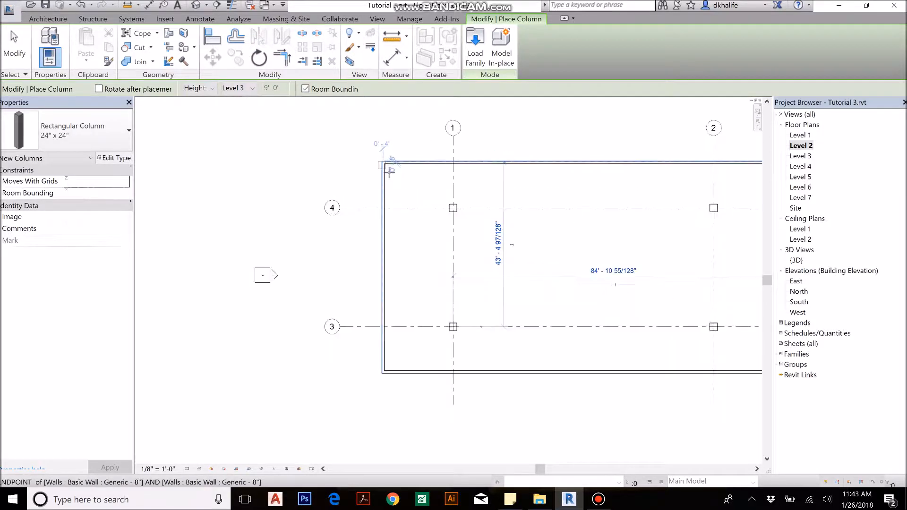
{"action": "scroll", "coordinate": [389, 171], "scroll_direction": "up", "scroll_amount": 1}
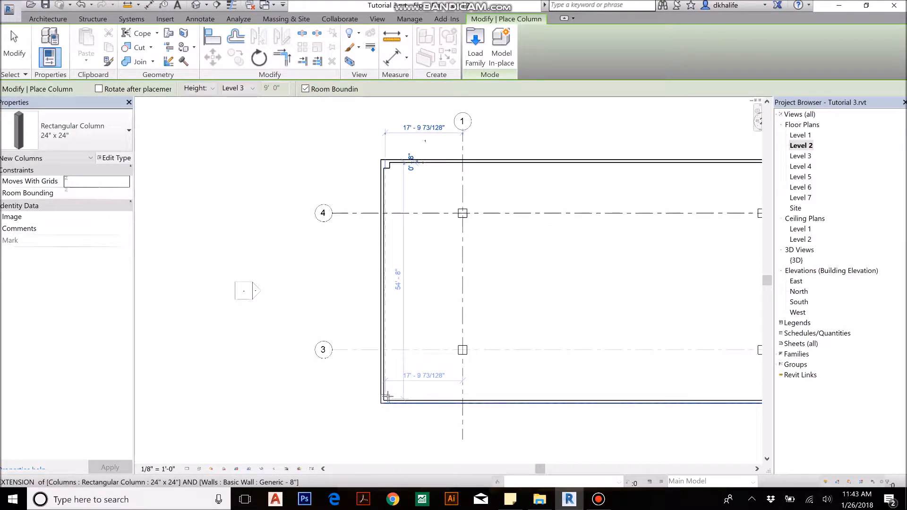
{"action": "scroll", "coordinate": [387, 396], "scroll_direction": "down", "scroll_amount": 3}
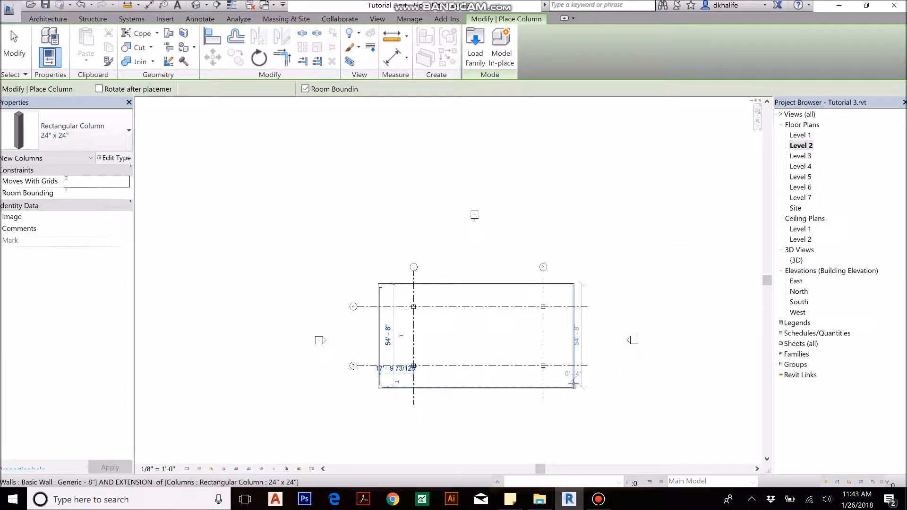
{"action": "scroll", "coordinate": [573, 383], "scroll_direction": "up", "scroll_amount": 1}
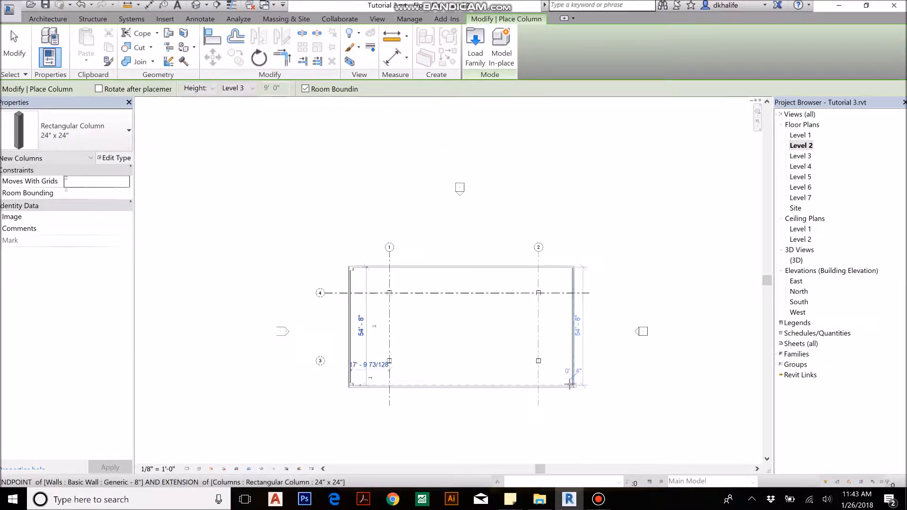
{"action": "scroll", "coordinate": [570, 385], "scroll_direction": "up", "scroll_amount": 5}
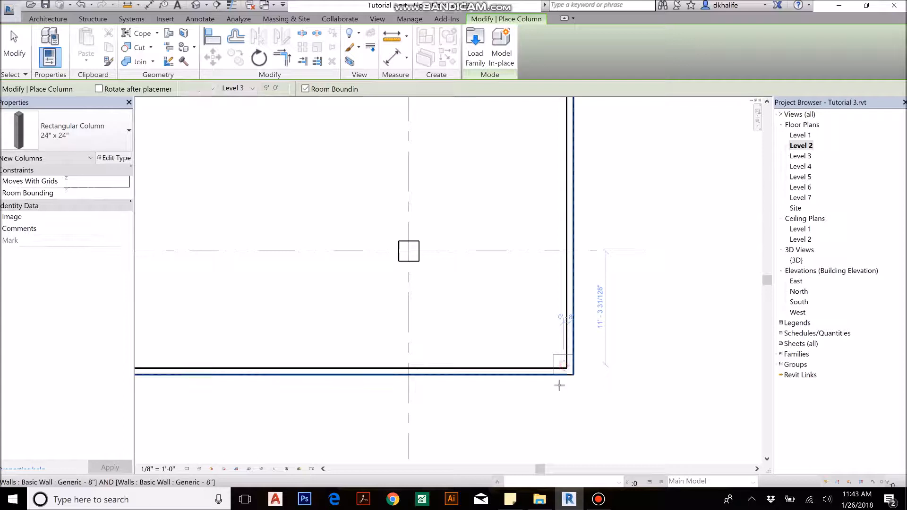
{"action": "scroll", "coordinate": [559, 385], "scroll_direction": "down", "scroll_amount": 2}
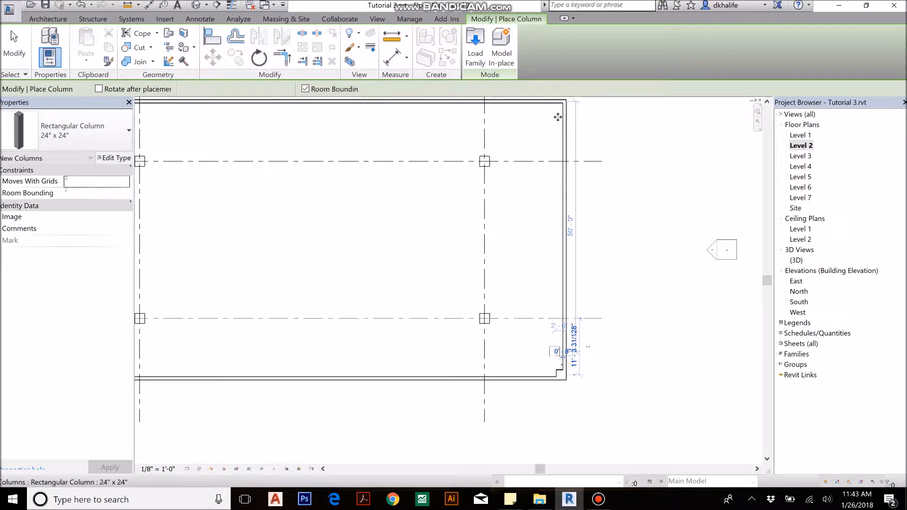
{"action": "scroll", "coordinate": [522, 258], "scroll_direction": "down", "scroll_amount": 1}
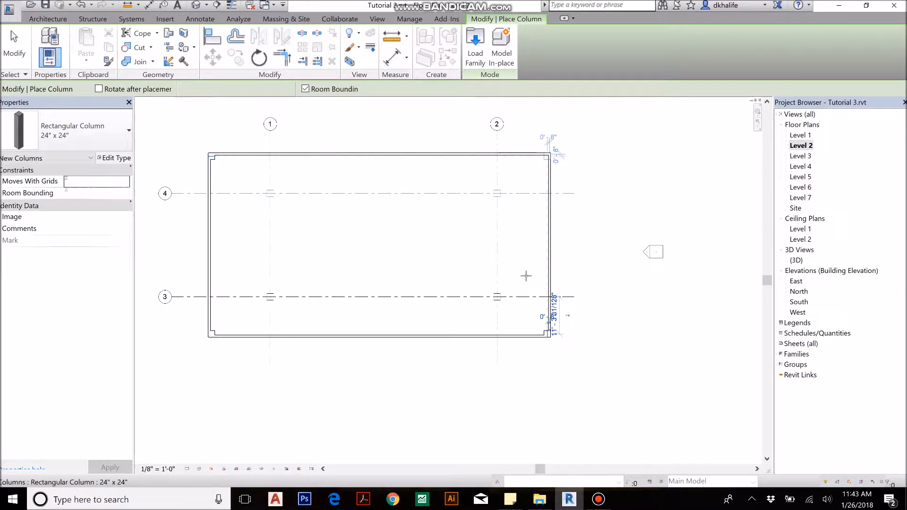
{"action": "key", "text": "Escape"}
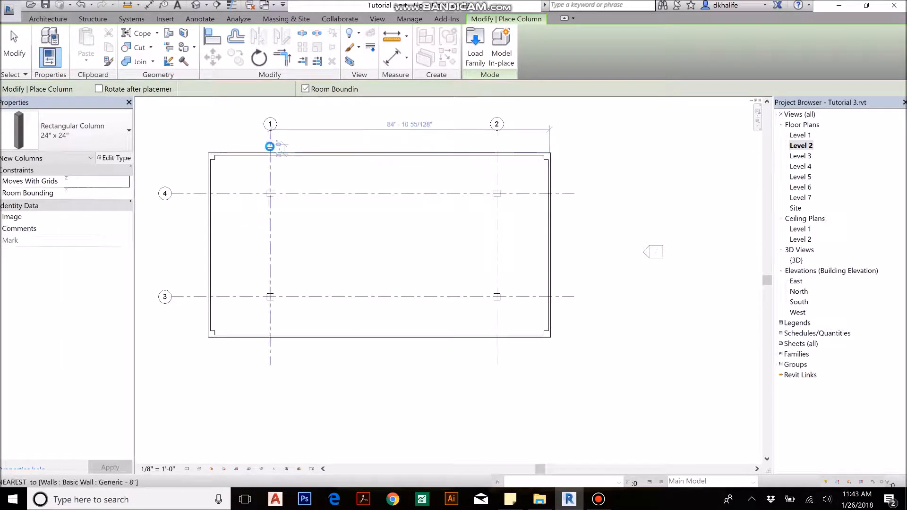
{"action": "key", "text": "Escape"}
{"action": "key", "text": "Escape"}
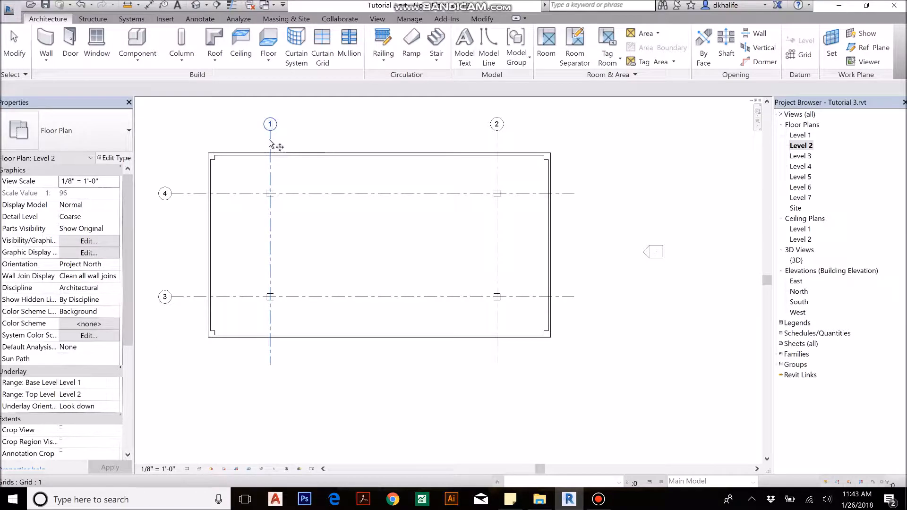
Move grid 1 east so that it sits about 23' 5" from the west wall.
{"action": "left_click", "coordinate": [269, 140]}
{"action": "left_click_drag", "start_coordinate": [275, 142], "coordinate": [287, 141]}
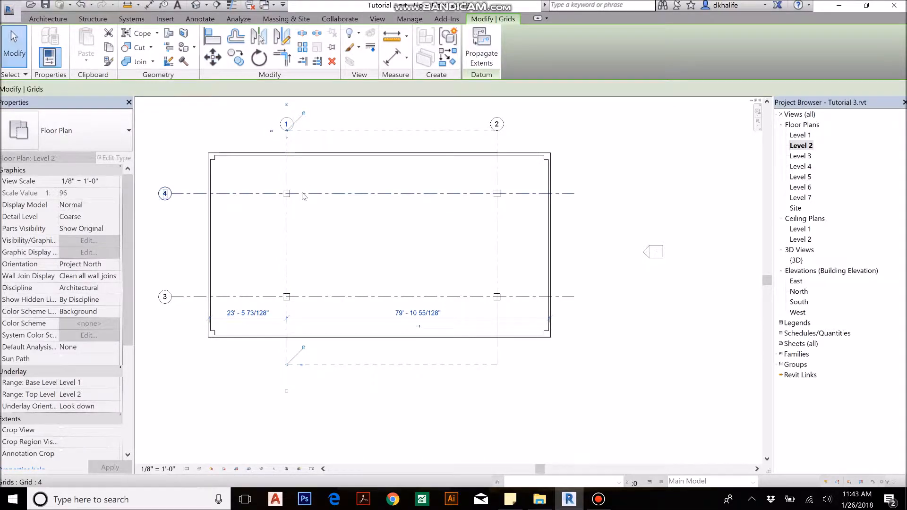
{"action": "key", "text": "Escape"}
Turn off Moves With Grids for the two columns on grid 1.
{"action": "mouse_move", "coordinate": [251, 141]}
{"action": "left_mouse_down"}
{"action": "mouse_move", "coordinate": [335, 318]}
{"action": "mouse_move", "coordinate": [326, 341]}
{"action": "left_mouse_up"}
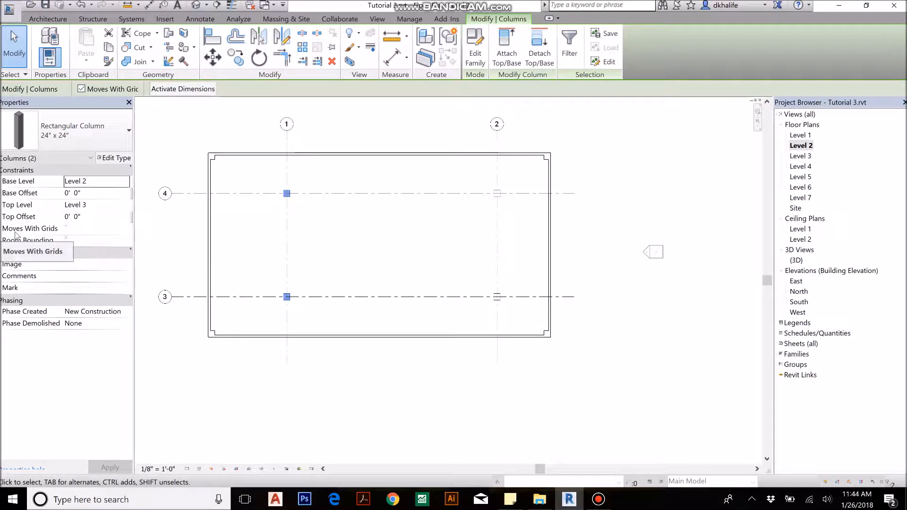
{"action": "left_click", "coordinate": [67, 230]}
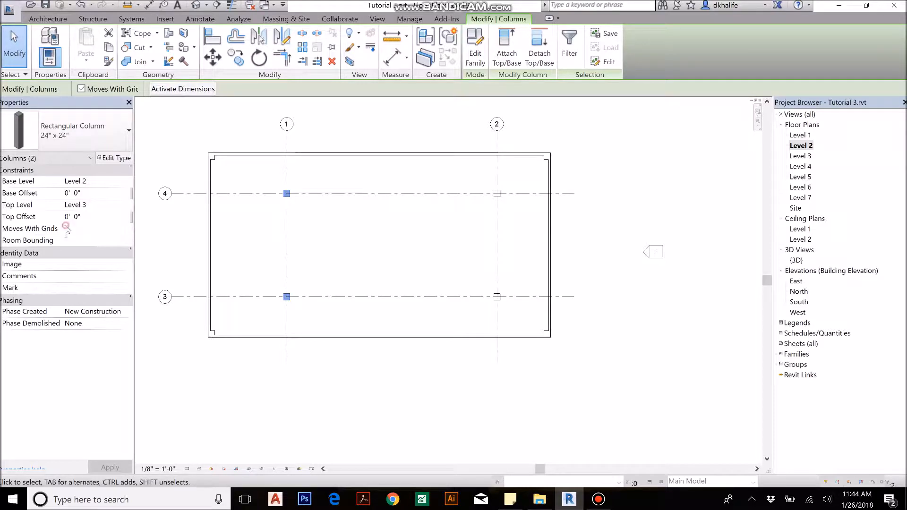
Test the columns' independence by moving grid 1 about 5' west, and undo the move.
{"action": "left_click", "coordinate": [287, 142]}
{"action": "key", "text": "m"}
{"action": "key", "text": "v"}
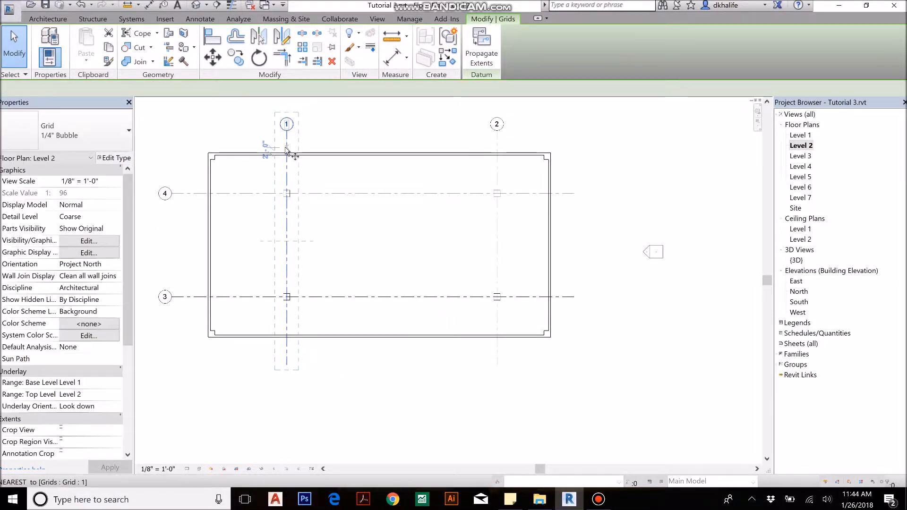
{"action": "left_click", "coordinate": [271, 147]}
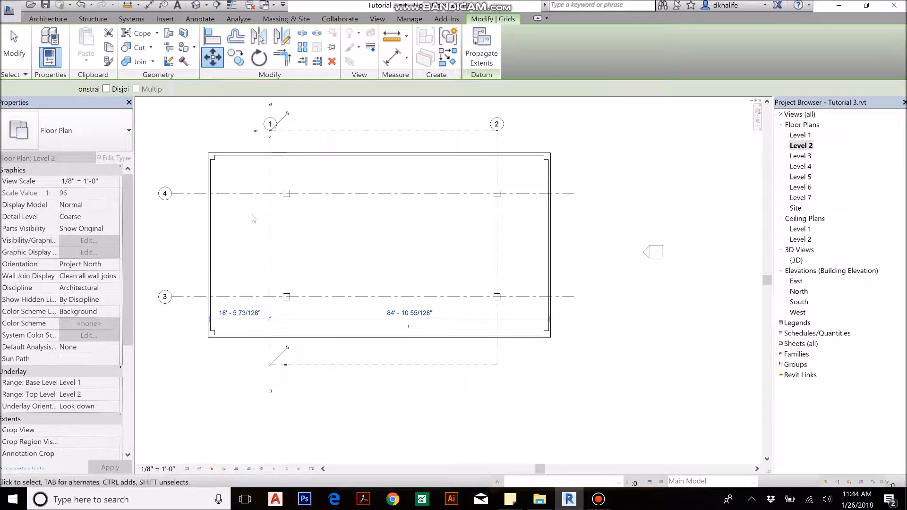
{"action": "key", "text": "ctrl+z"}
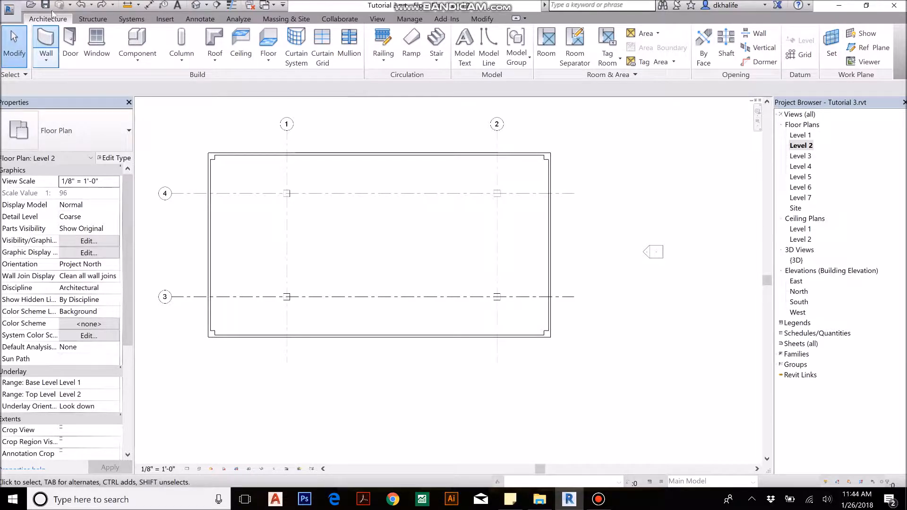
Draw an Interior - 6 1/8" Partition (2-hr) wall up to Level 3 along grid 1, from the north wall to the south wall.
{"action": "left_click", "coordinate": [46, 43]}
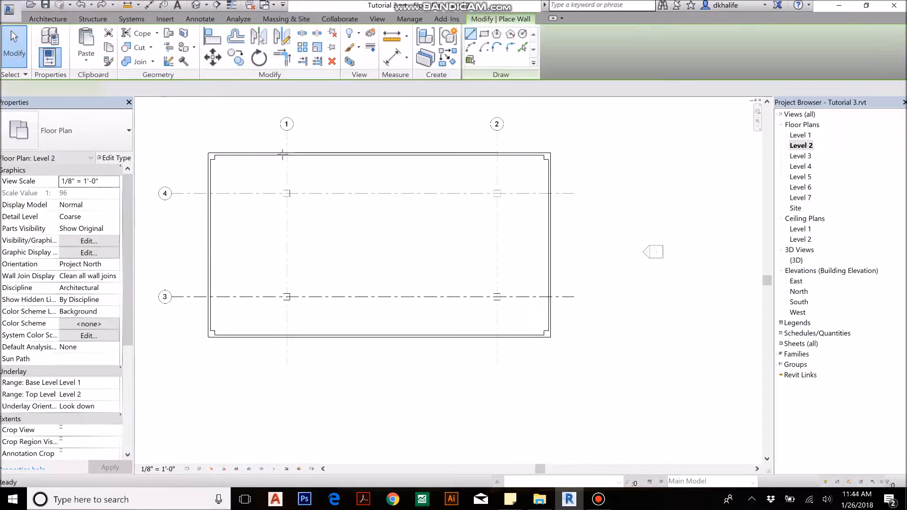
{"action": "left_click", "coordinate": [85, 132]}
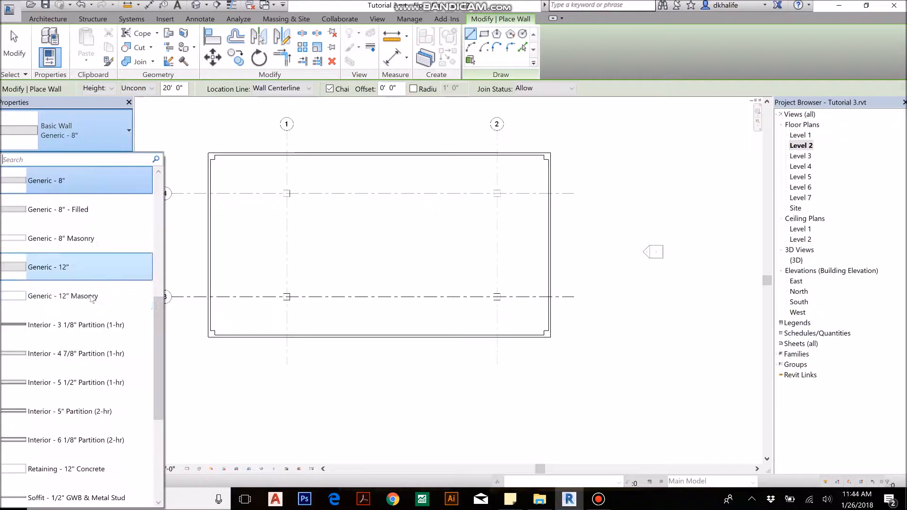
{"action": "left_click", "coordinate": [76, 440]}
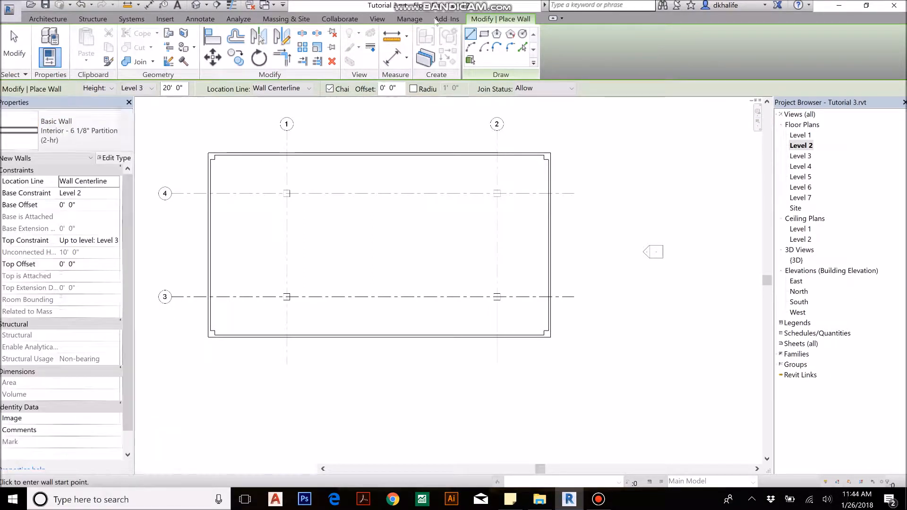
{"action": "left_click", "coordinate": [287, 156]}
{"action": "left_click", "coordinate": [287, 334]}
{"action": "key", "text": "Escape"}
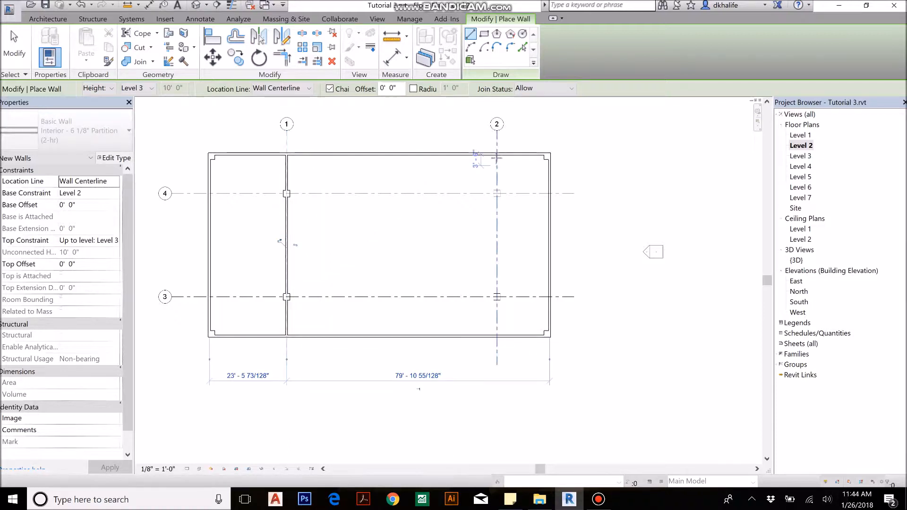
Draw a matching 6 1/8" partition wall along grid 2 between the north and south walls and end the wall command.
{"action": "left_click", "coordinate": [497, 156]}
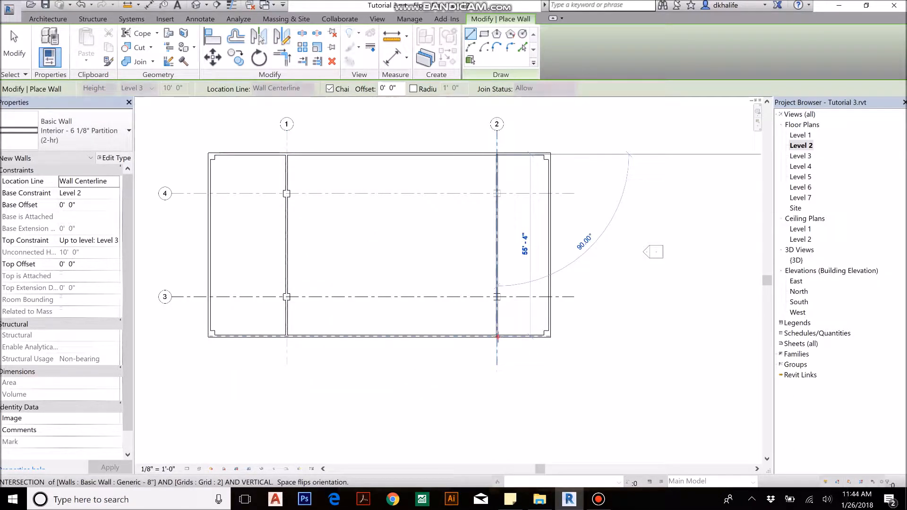
{"action": "left_click", "coordinate": [496, 335]}
{"action": "key", "text": "Escape"}
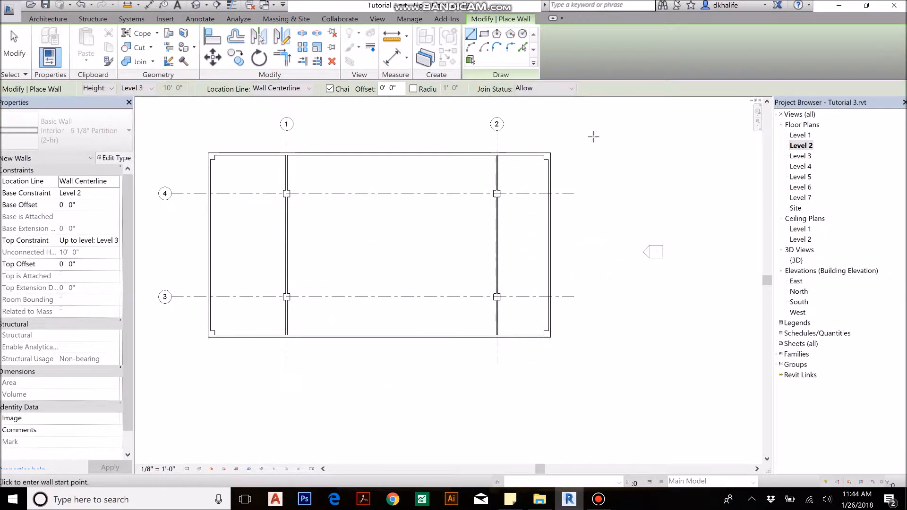
{"action": "key", "text": "Escape"}
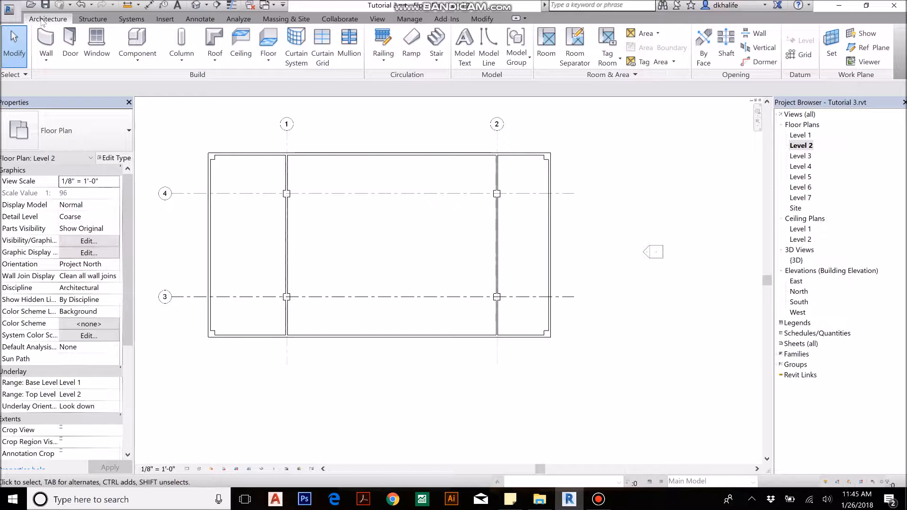
Place automatic 2' x 4' ACT System ceilings at 8' 0" in the three Level 2 bays and open the Level 2 ceiling plan.
{"action": "left_click", "coordinate": [242, 51]}
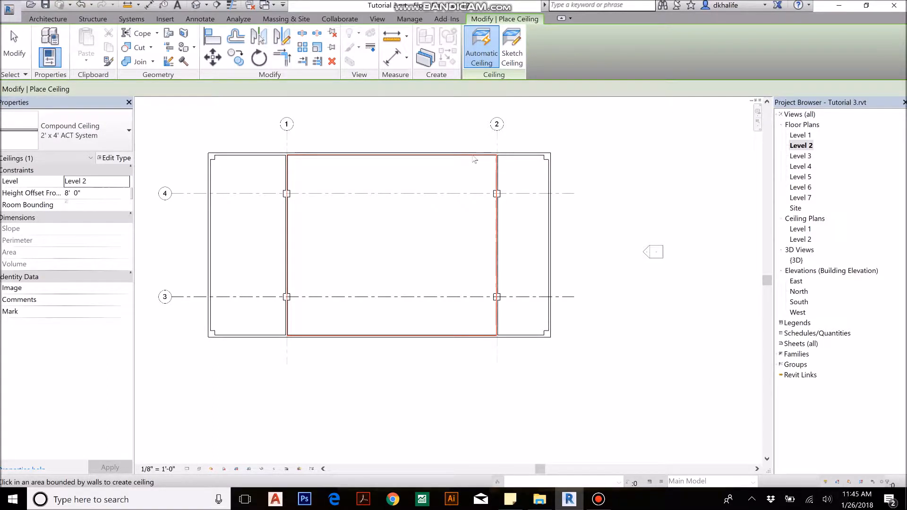
{"action": "left_click", "coordinate": [469, 180]}
{"action": "left_click", "coordinate": [243, 188]}
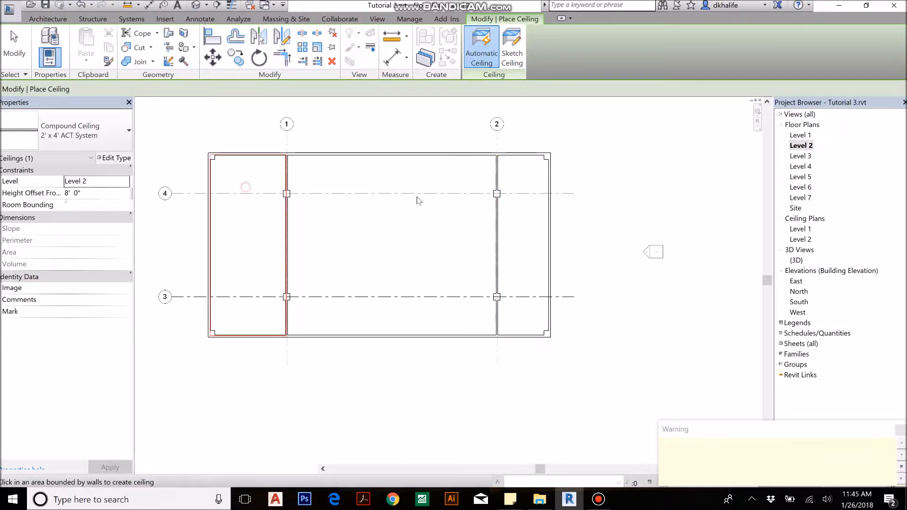
{"action": "left_click", "coordinate": [538, 179]}
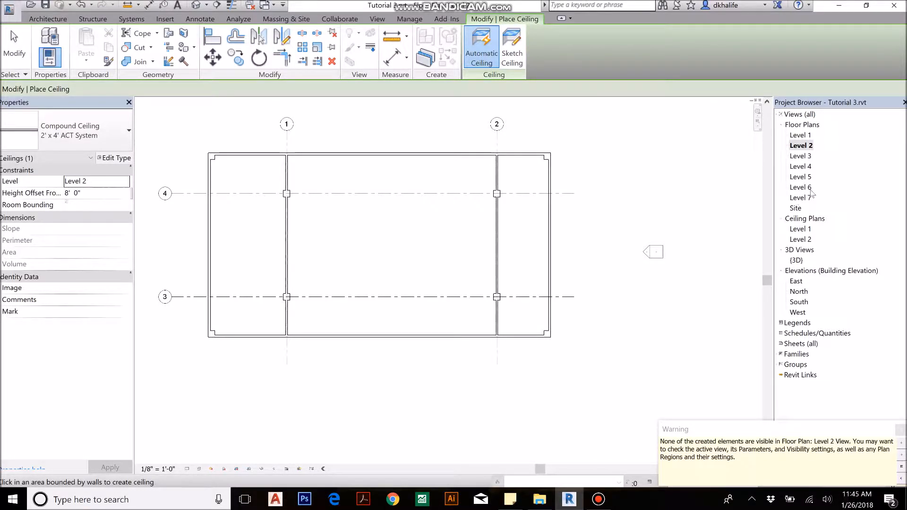
{"action": "key", "text": "Escape"}
{"action": "key", "text": "Escape"}
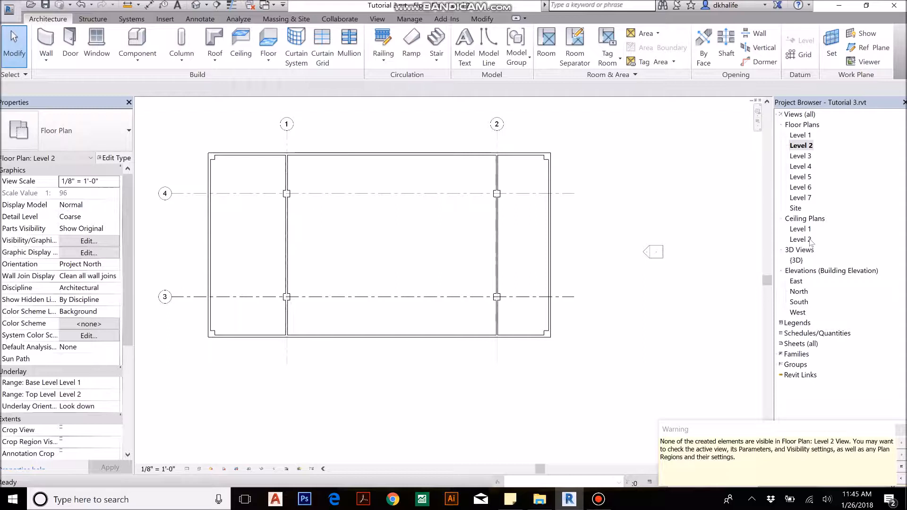
{"action": "double_click", "coordinate": [802, 239]}
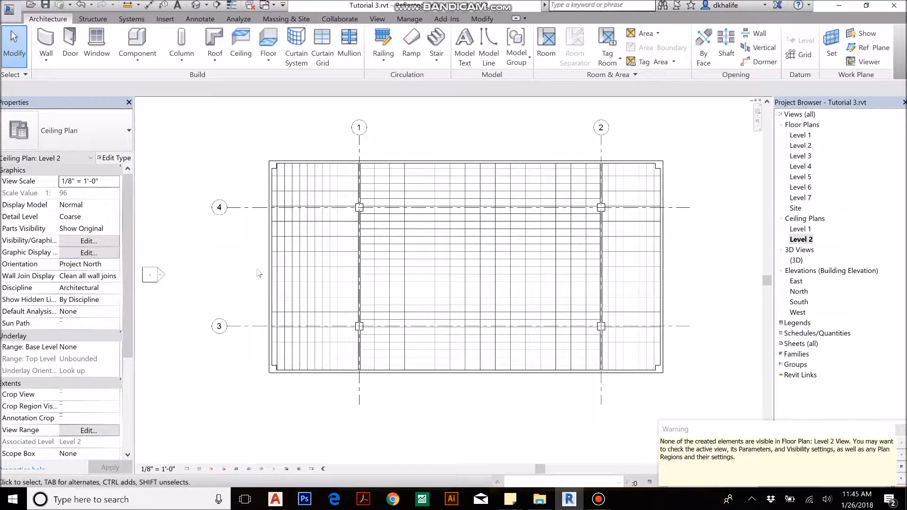
{"action": "left_click", "coordinate": [730, 163]}
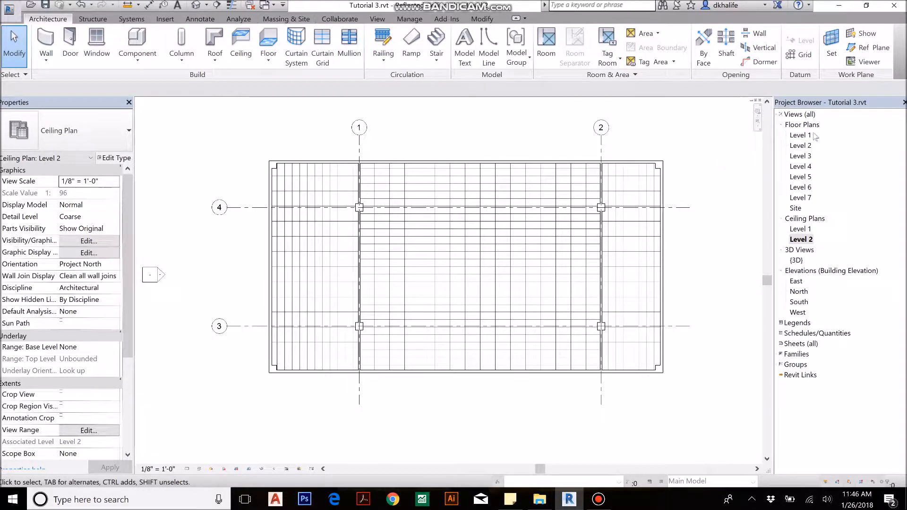
Create reflected ceiling plan views for Levels 3 through 7.
{"action": "left_click", "coordinate": [377, 19]}
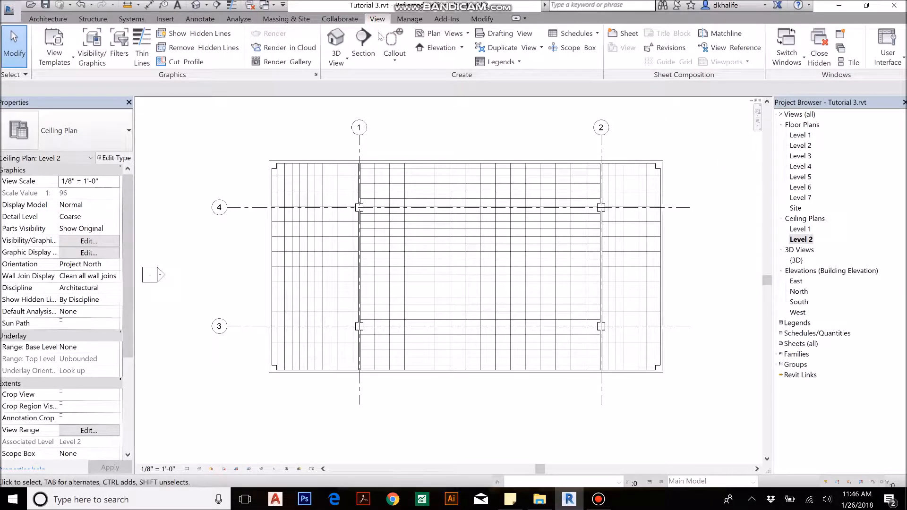
{"action": "left_click", "coordinate": [466, 34]}
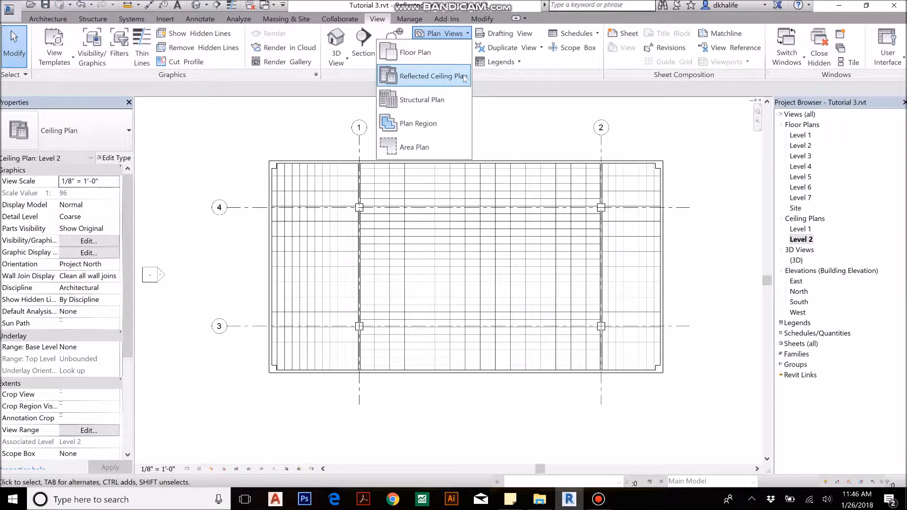
{"action": "left_click", "coordinate": [336, 139]}
{"action": "left_click", "coordinate": [190, 226], "text": "ctrl"}
{"action": "left_click", "coordinate": [188, 233], "text": "ctrl"}
{"action": "left_click", "coordinate": [188, 241], "text": "ctrl"}
{"action": "left_click", "coordinate": [187, 249], "text": "ctrl"}
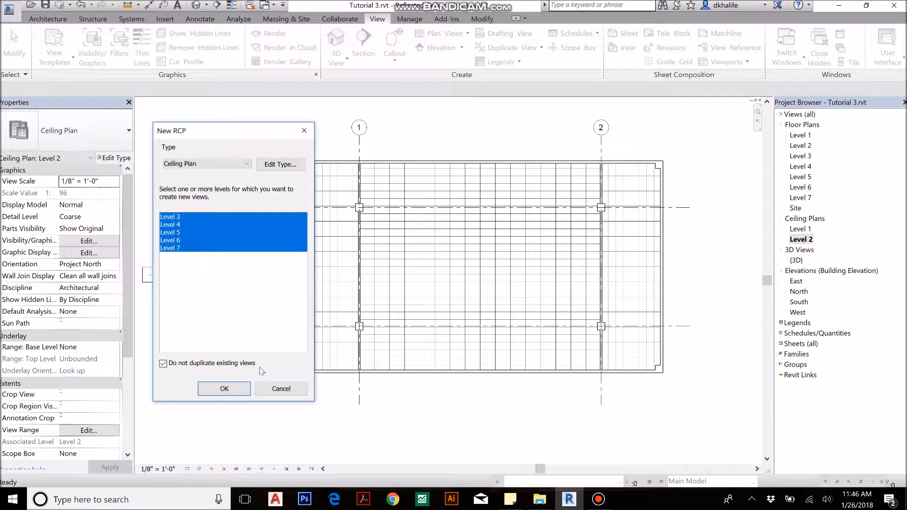
{"action": "left_click", "coordinate": [246, 394]}
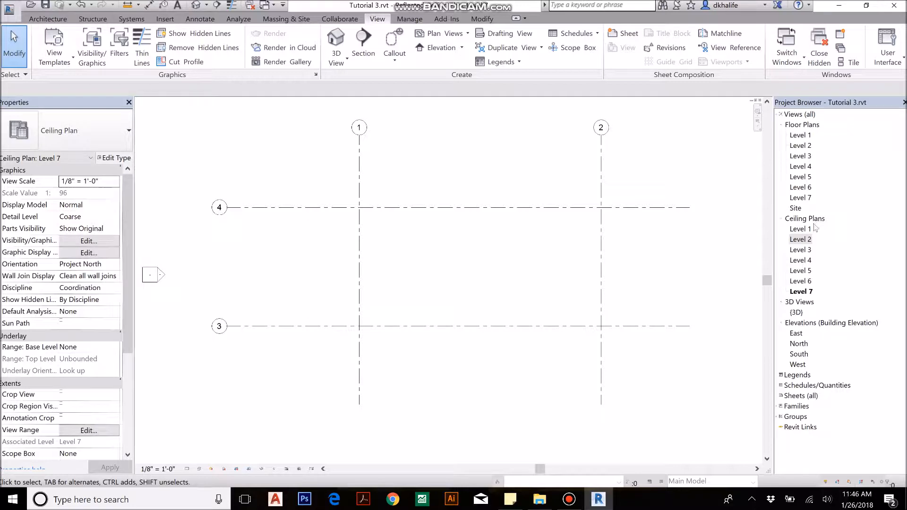
Open the Level 2 floor plan and place a room in each of the three bays between the exterior and partition walls.
{"action": "double_click", "coordinate": [797, 146]}
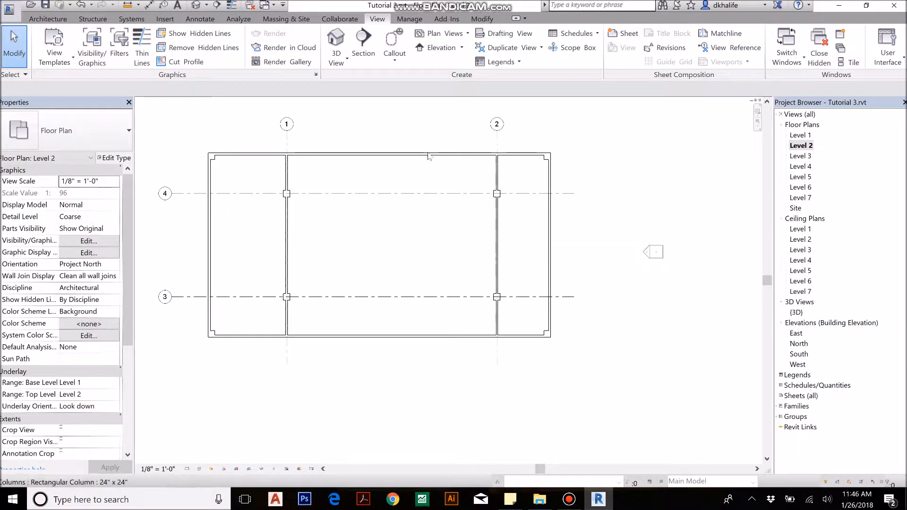
{"action": "left_click", "coordinate": [56, 21]}
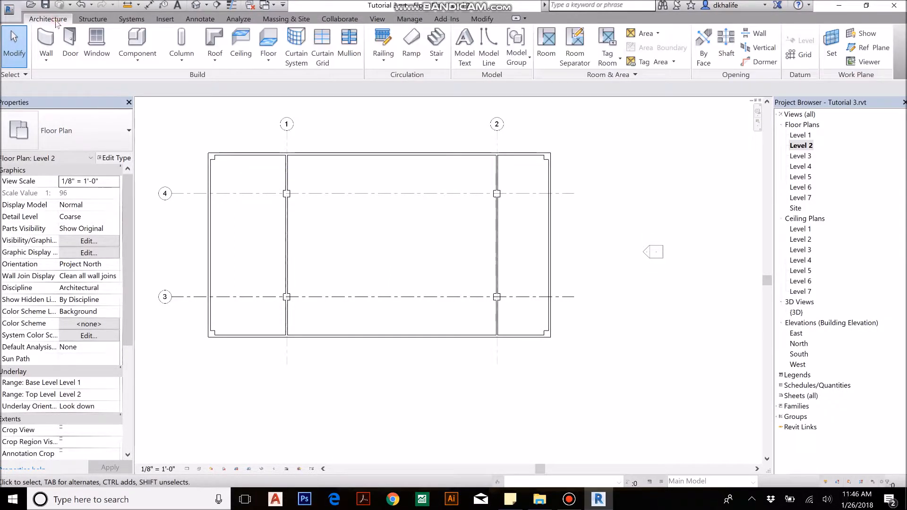
{"action": "left_click", "coordinate": [548, 45]}
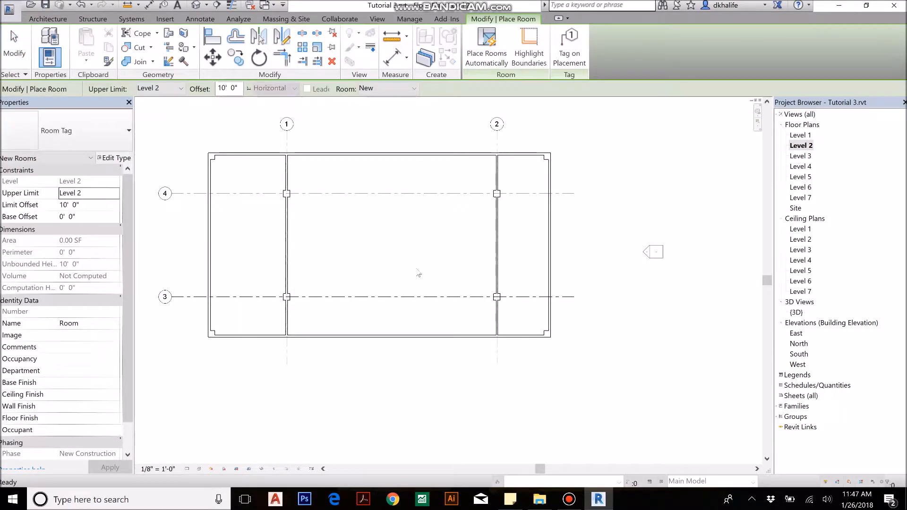
{"action": "left_click", "coordinate": [307, 259]}
{"action": "left_click", "coordinate": [265, 241]}
{"action": "left_click", "coordinate": [523, 240]}
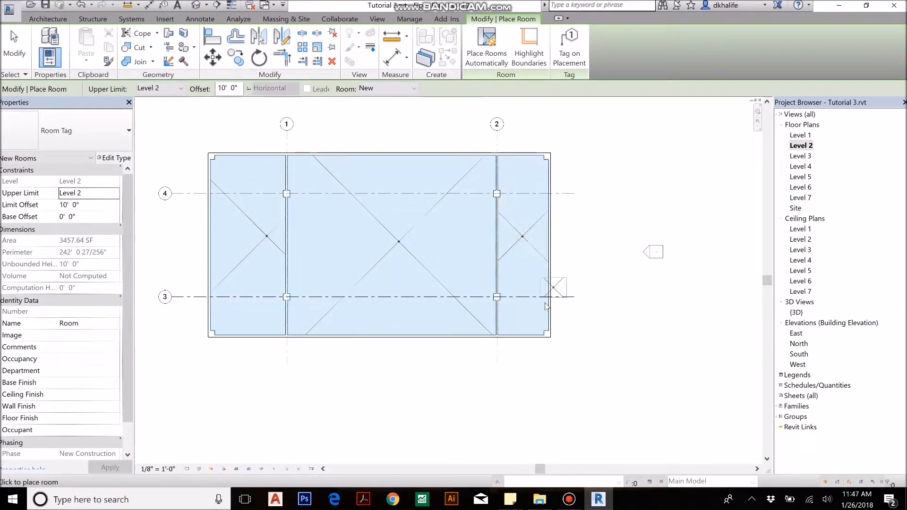
{"action": "key", "text": "Escape"}
{"action": "key", "text": "Escape"}
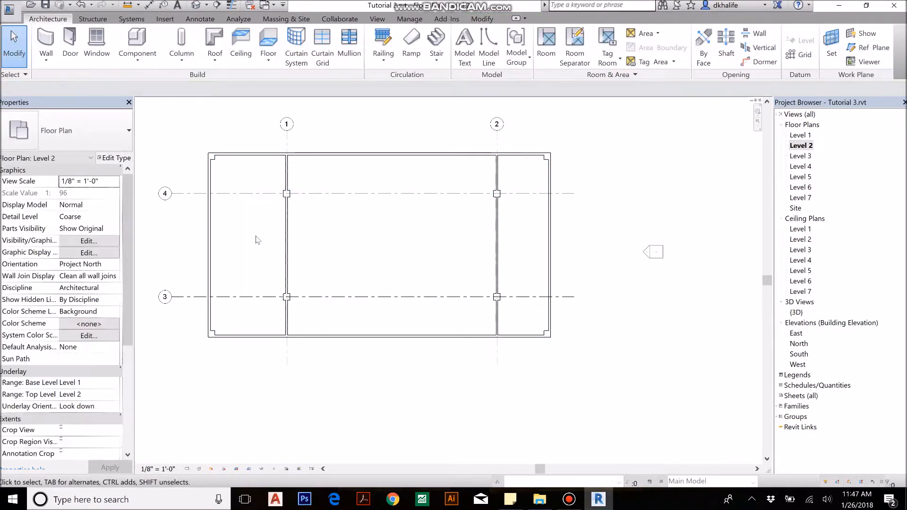
Select the room west of grid 1 by cycling through overlapping elements and examine its properties.
{"action": "left_click", "coordinate": [250, 302]}
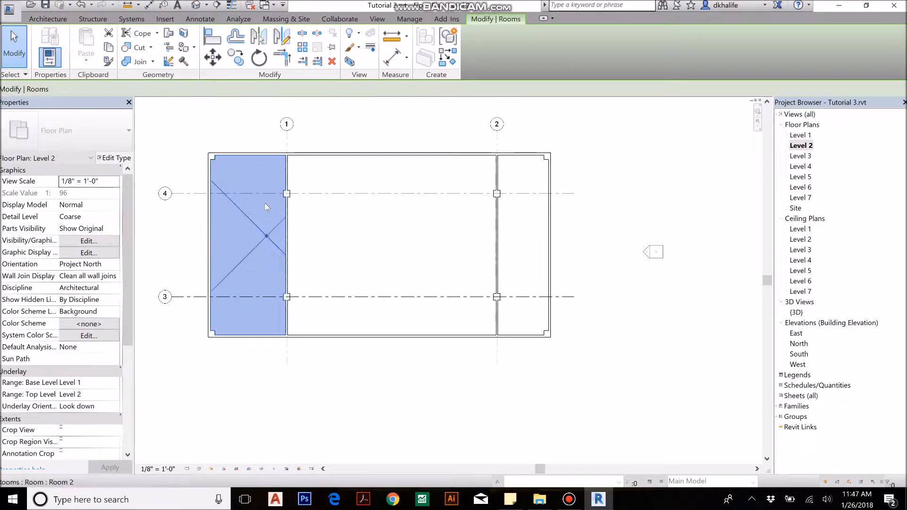
{"action": "key", "text": "Escape"}
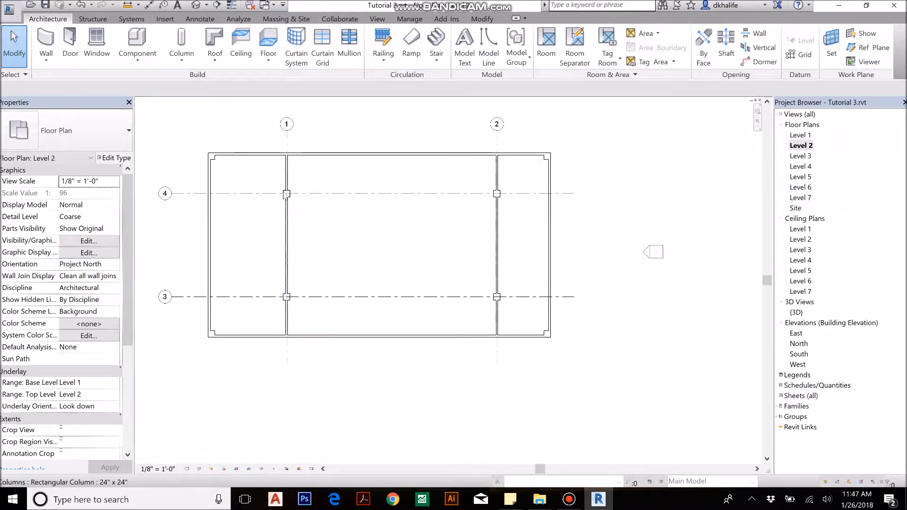
{"action": "key", "text": "Tab"}
{"action": "key", "text": "Tab"}
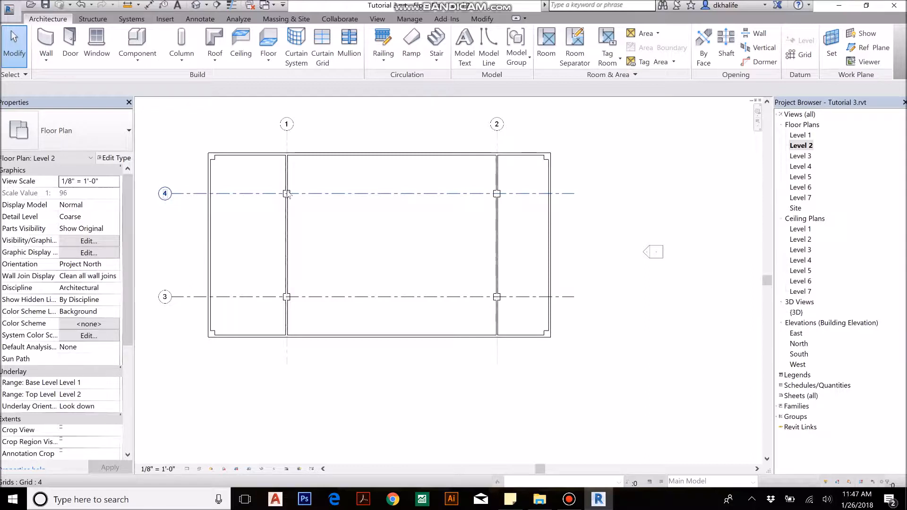
{"action": "key", "text": "Tab"}
{"action": "key", "text": "Tab"}
{"action": "key", "text": "Tab"}
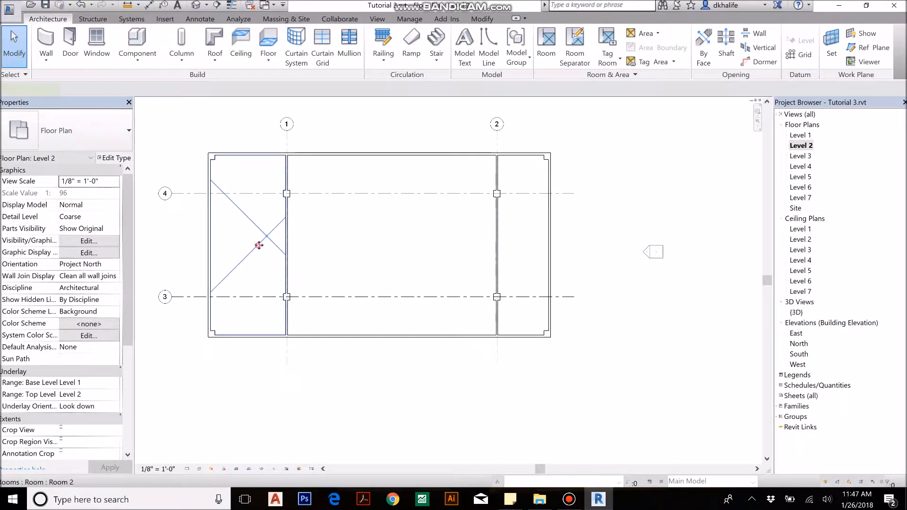
{"action": "left_click", "coordinate": [279, 212]}
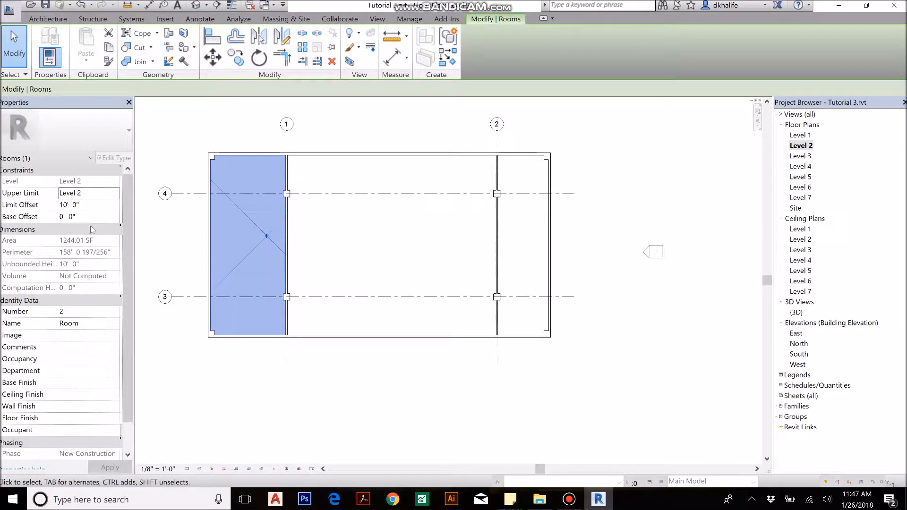
{"action": "left_click", "coordinate": [381, 131]}
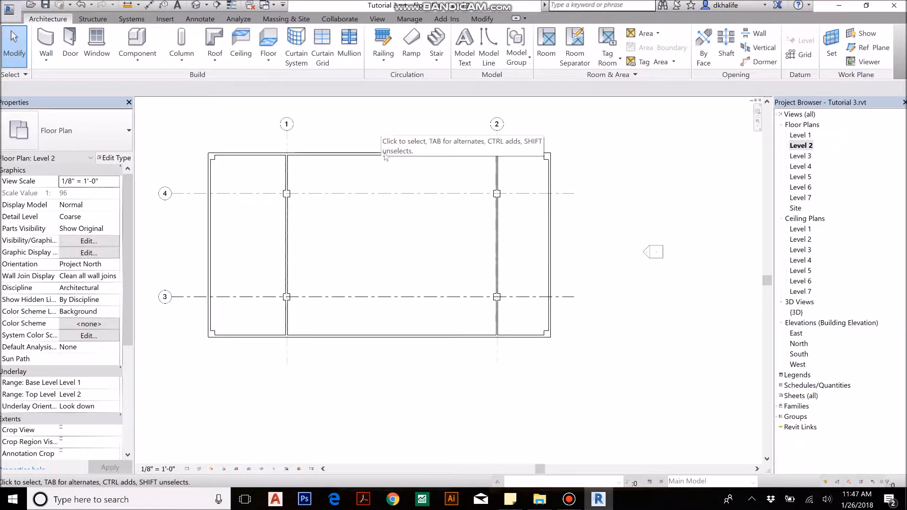
Place a framing elevation attached to grid 2, on its west side between grids 3 and 4.
{"action": "scroll", "coordinate": [387, 210], "scroll_direction": "down", "scroll_amount": 4}
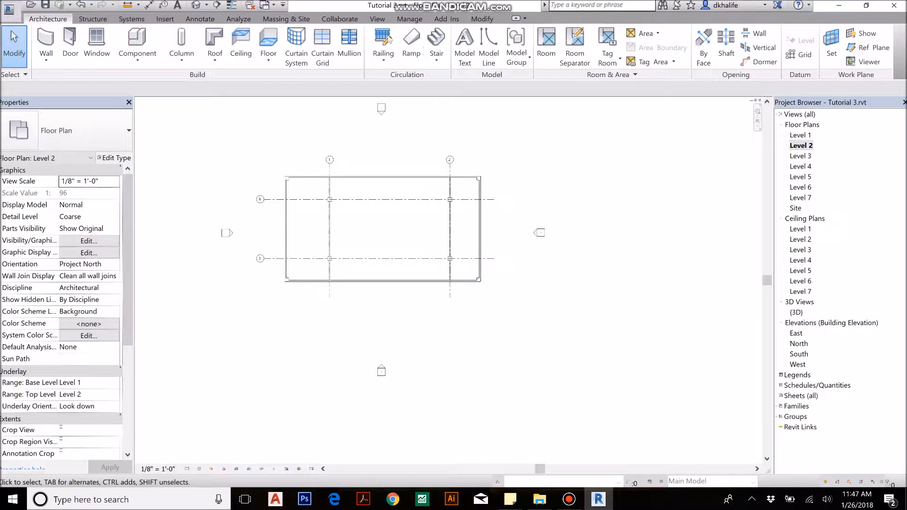
{"action": "left_click", "coordinate": [380, 18]}
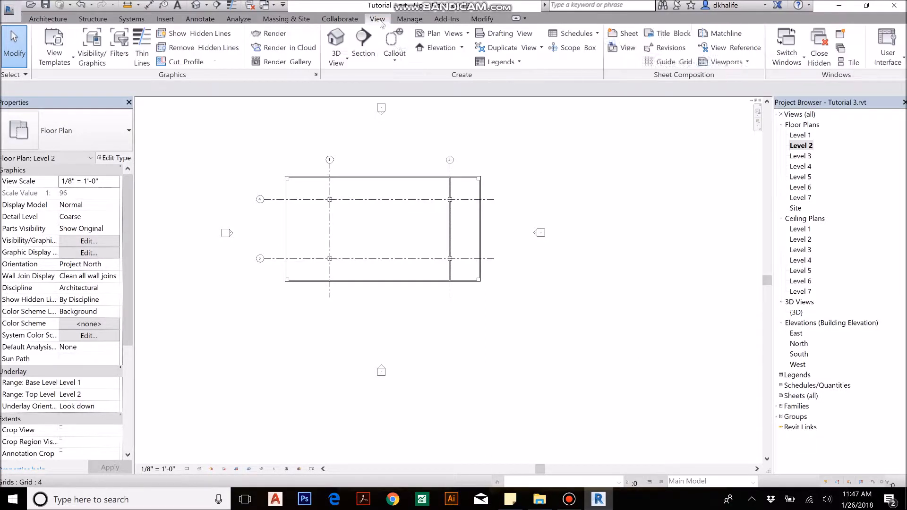
{"action": "left_click", "coordinate": [462, 48]}
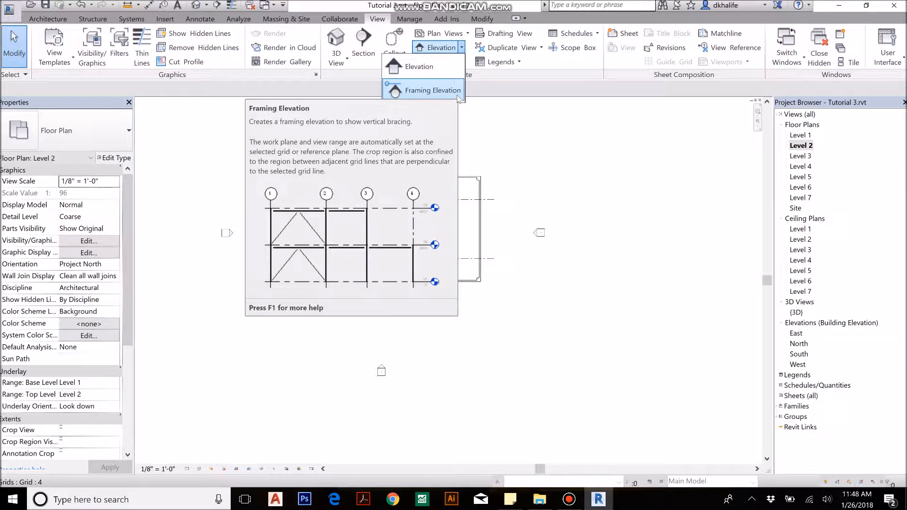
{"action": "left_click", "coordinate": [445, 89]}
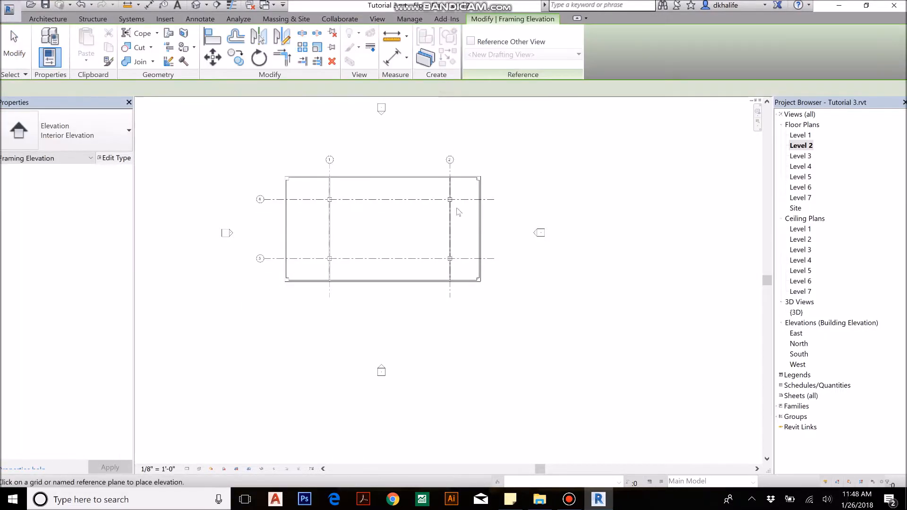
{"action": "left_click", "coordinate": [442, 233]}
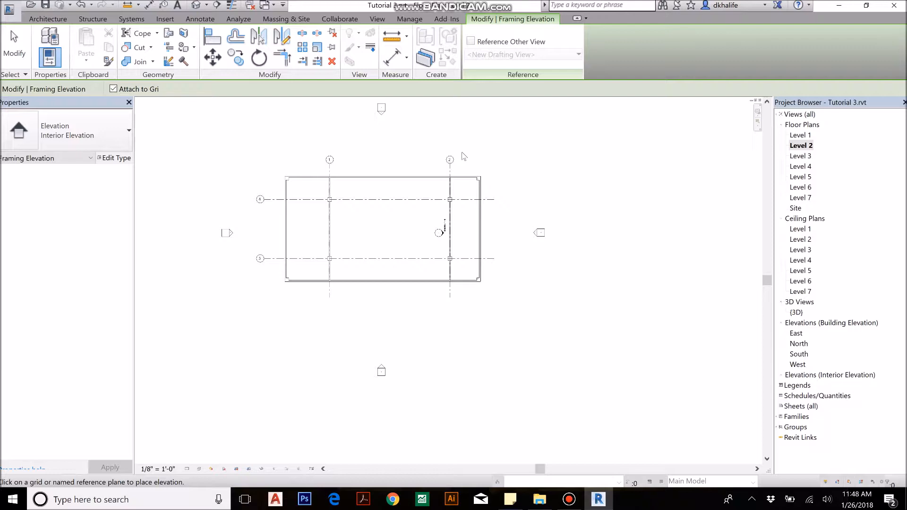
{"action": "key", "text": "Escape"}
{"action": "key", "text": "Escape"}
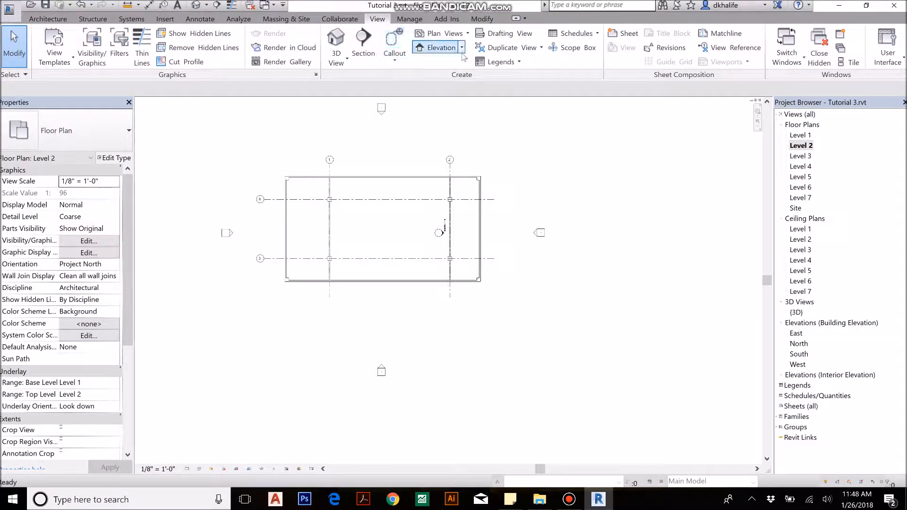
Place a building elevation marker facing south, outside the north wall just west of grid 2.
{"action": "left_click", "coordinate": [461, 47]}
{"action": "left_click", "coordinate": [426, 67]}
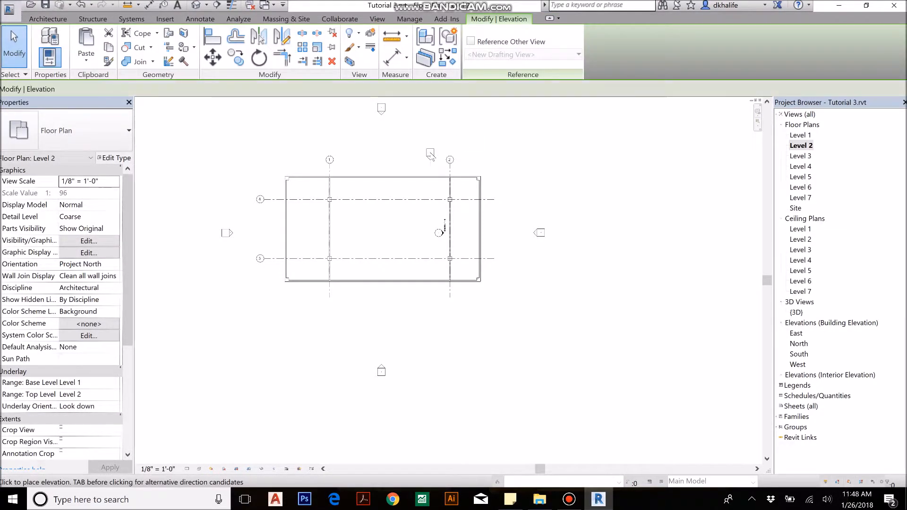
{"action": "left_click", "coordinate": [432, 159]}
{"action": "key", "text": "Escape"}
{"action": "key", "text": "Escape"}
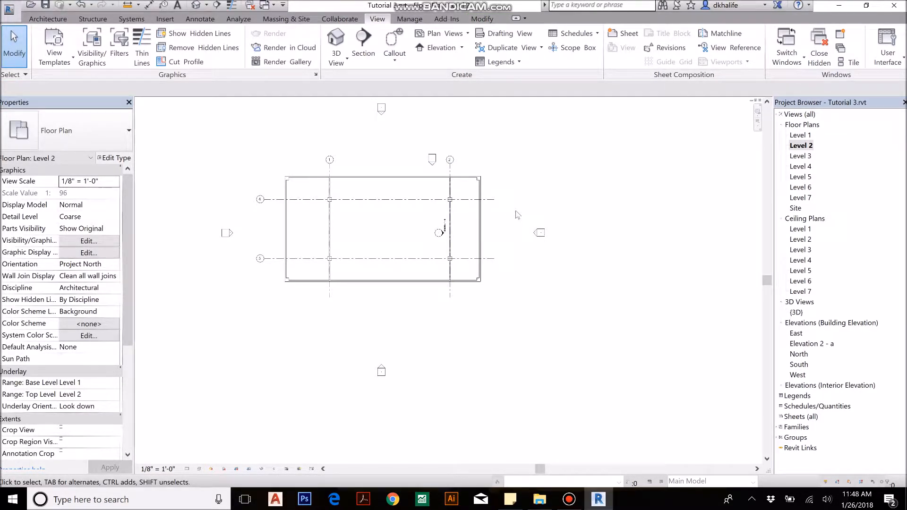
Enable an additional west-facing view on the elevation marker outside the north wall near grid 2.
{"action": "scroll", "coordinate": [435, 151], "scroll_direction": "up", "scroll_amount": 5}
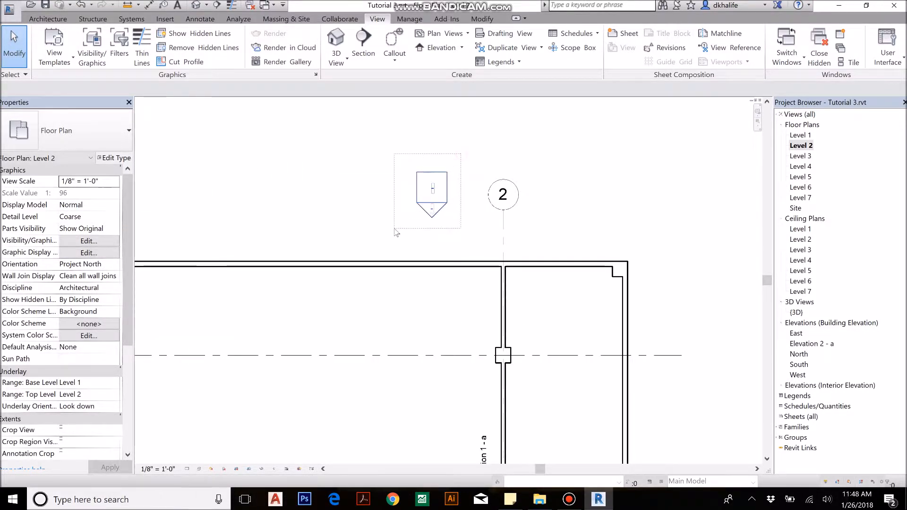
{"action": "left_click", "coordinate": [432, 189]}
{"action": "left_click", "coordinate": [432, 188]}
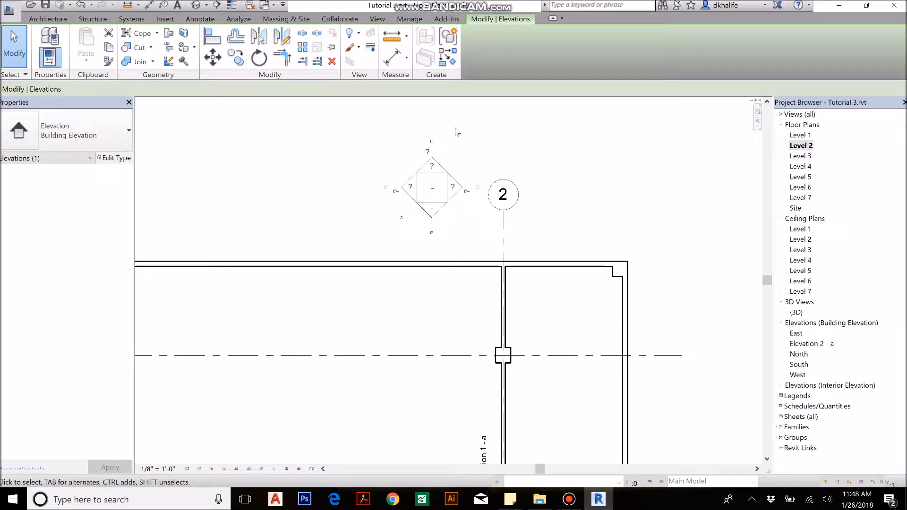
{"action": "left_click", "coordinate": [388, 193]}
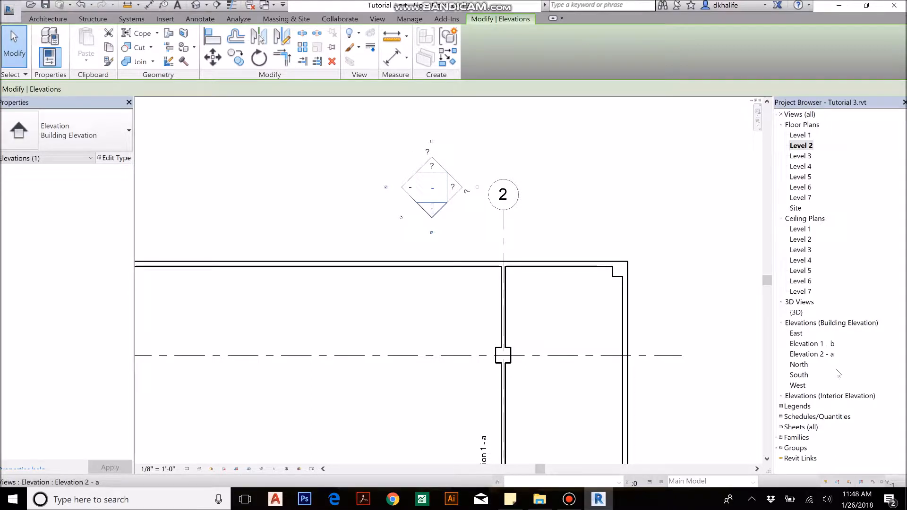
{"action": "left_click", "coordinate": [606, 170]}
{"action": "scroll", "coordinate": [591, 158], "scroll_direction": "down", "scroll_amount": 4}
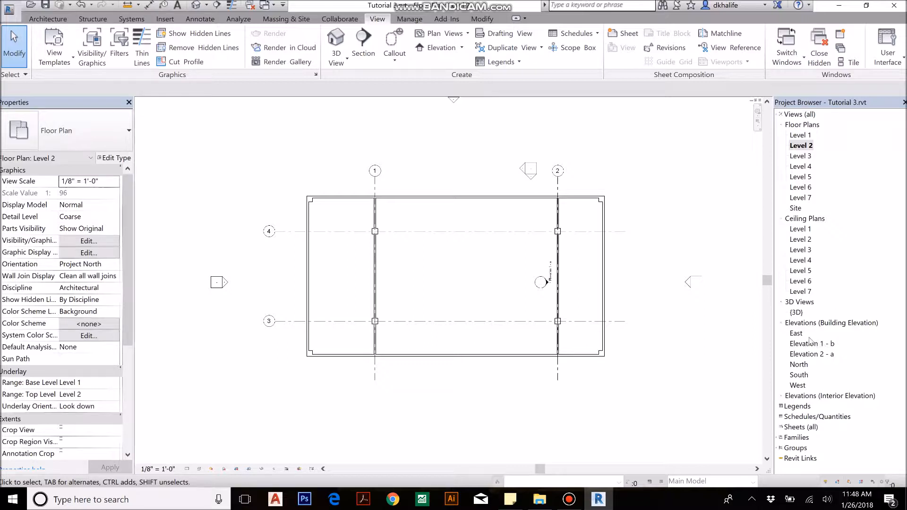
Rename the building elevation view Elevation 1 - b as DOUBLE ELEVATION.
{"action": "left_click", "coordinate": [812, 354]}
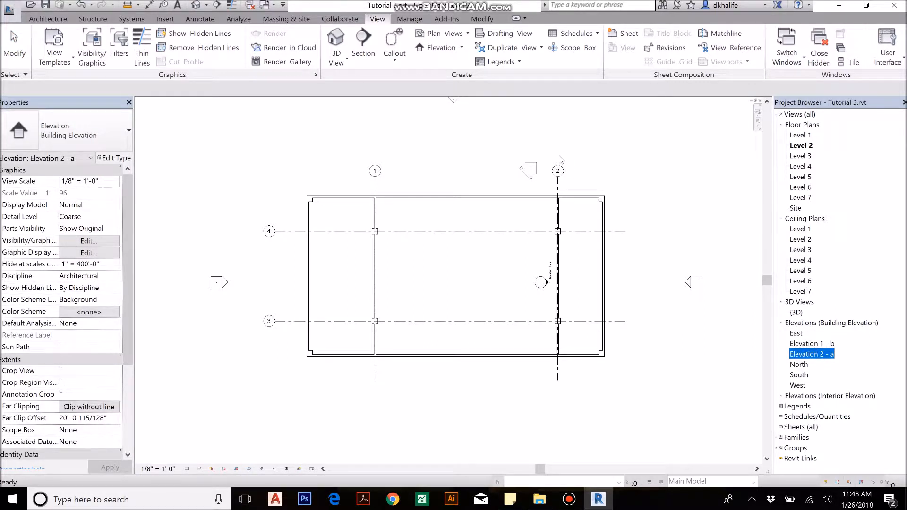
{"action": "right_click", "coordinate": [817, 346]}
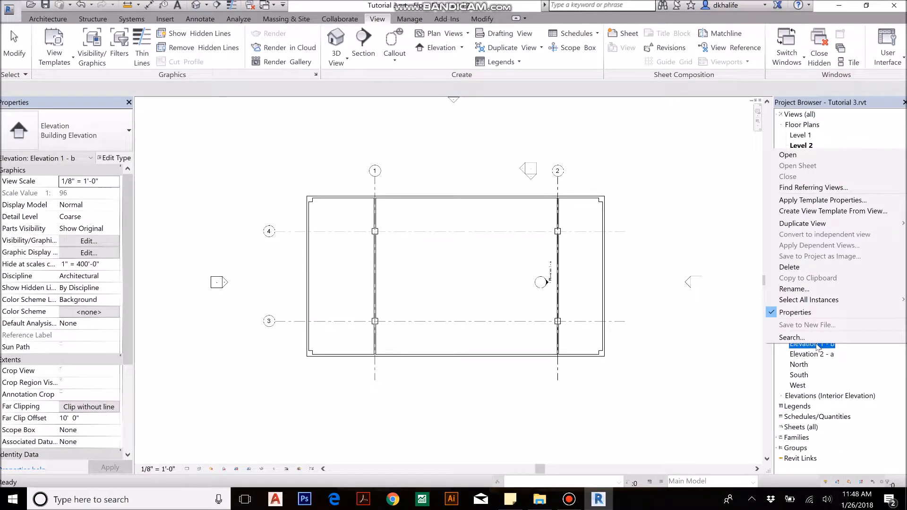
{"action": "left_click", "coordinate": [802, 289]}
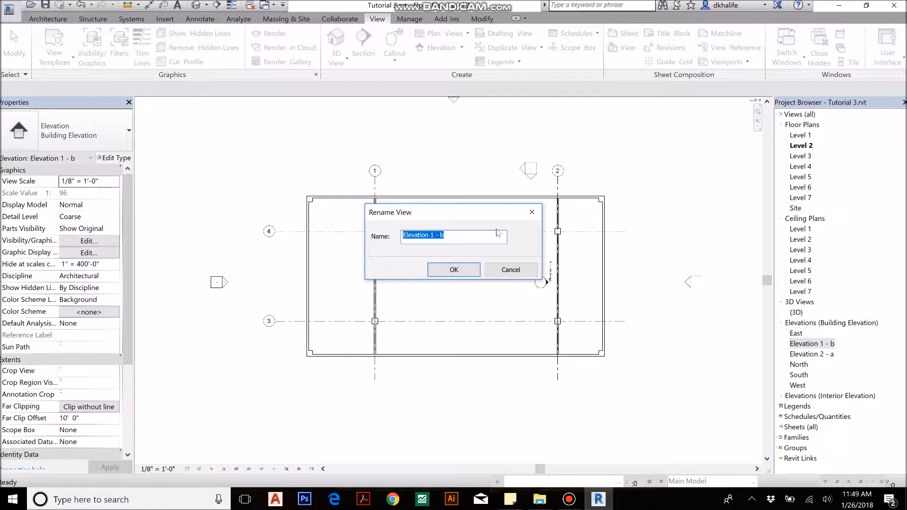
{"action": "type", "text": "dO"}
{"action": "key", "text": "BackSpace"}
{"action": "key", "text": "BackSpace"}
{"action": "type", "text": "DOUBLE ELEVATION"}
{"action": "key", "text": "Return"}
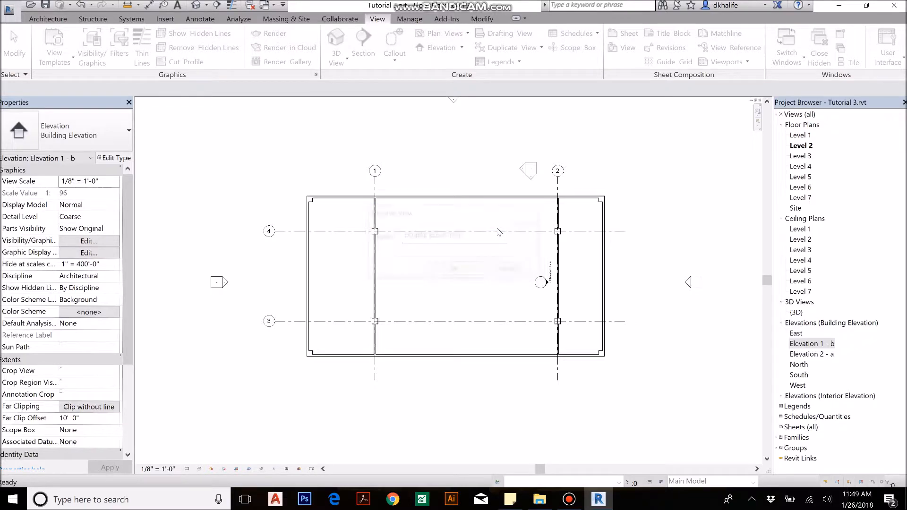
{"action": "left_click", "coordinate": [631, 138]}
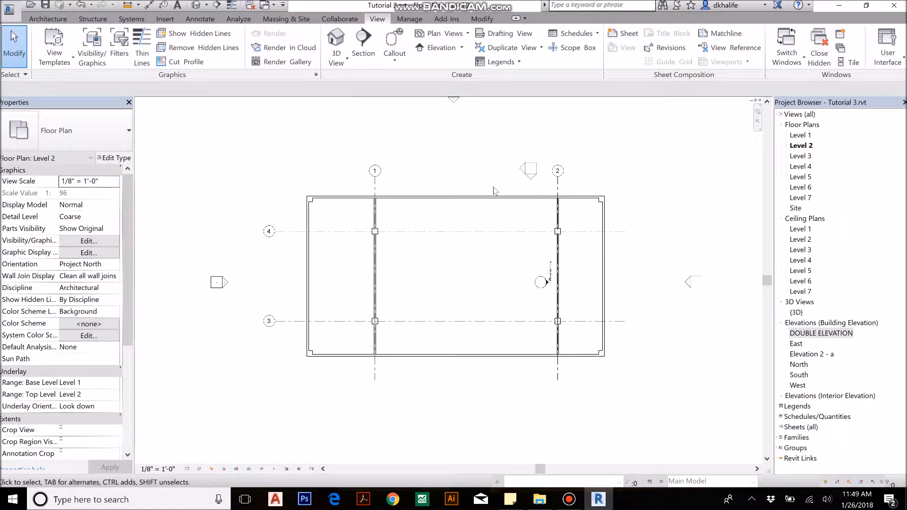
Draw a building section looking north across the full building width, between grids 3 and 4.
{"action": "left_click", "coordinate": [362, 43]}
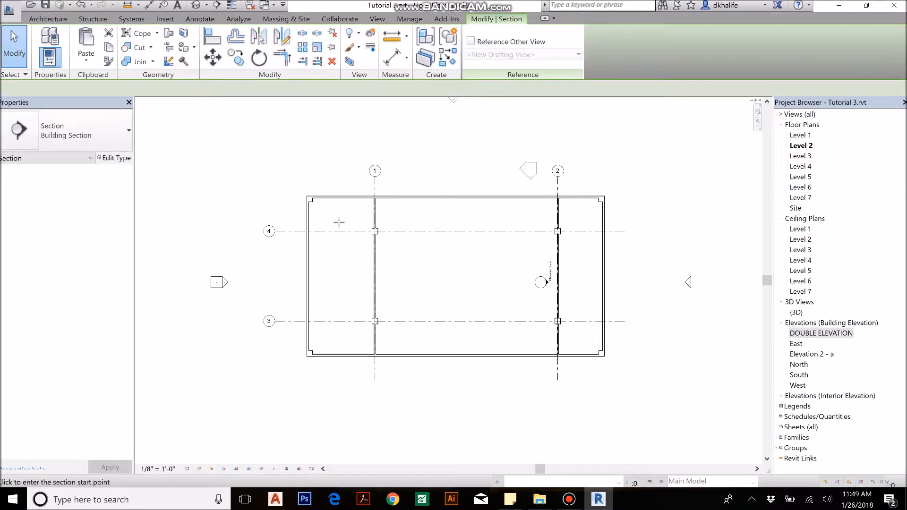
{"action": "left_click", "coordinate": [284, 274]}
{"action": "left_click", "coordinate": [624, 273]}
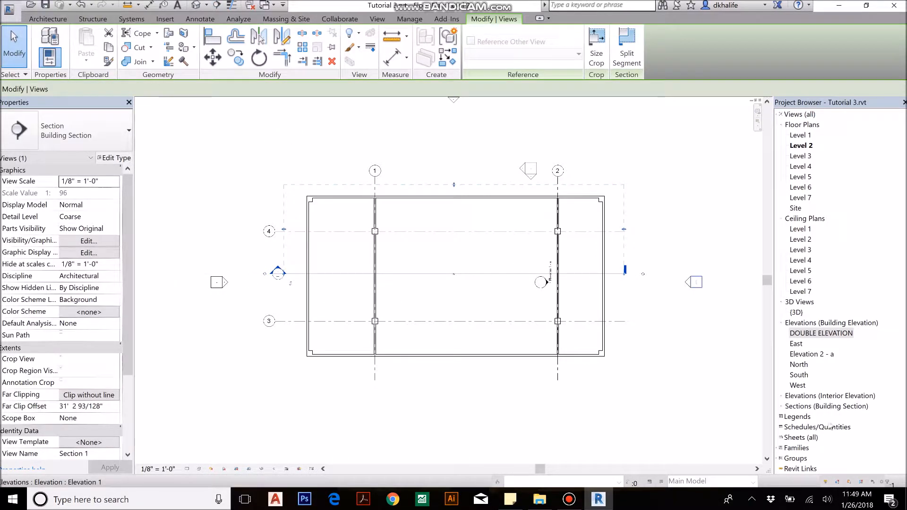
Open the new building section view and examine the Level 2 partition, column and ceiling where they meet at grid 1.
{"action": "left_click", "coordinate": [806, 406]}
{"action": "left_click", "coordinate": [807, 408]}
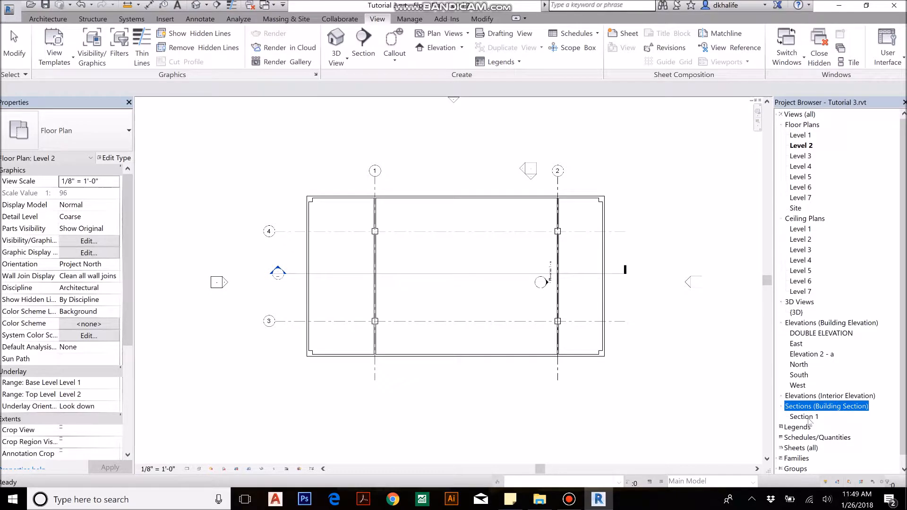
{"action": "left_click", "coordinate": [804, 417]}
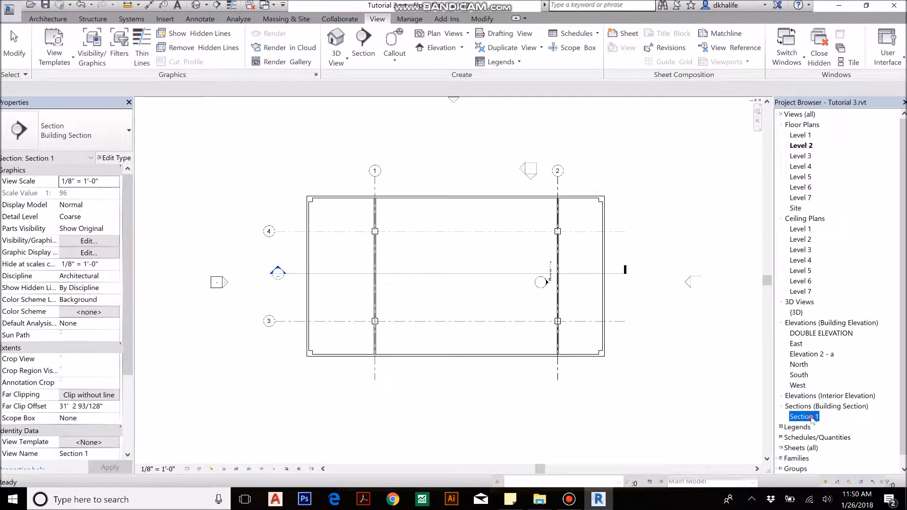
{"action": "double_click", "coordinate": [808, 417]}
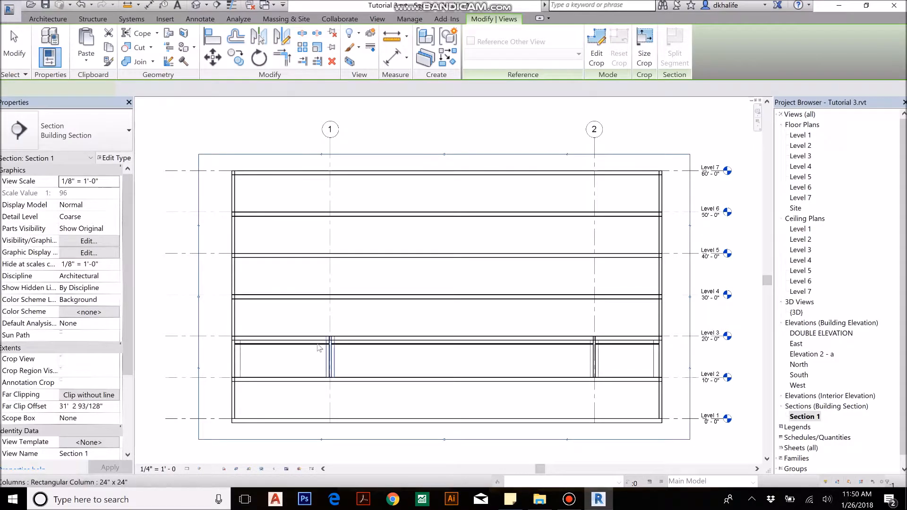
{"action": "scroll", "coordinate": [337, 338], "scroll_direction": "up", "scroll_amount": 6}
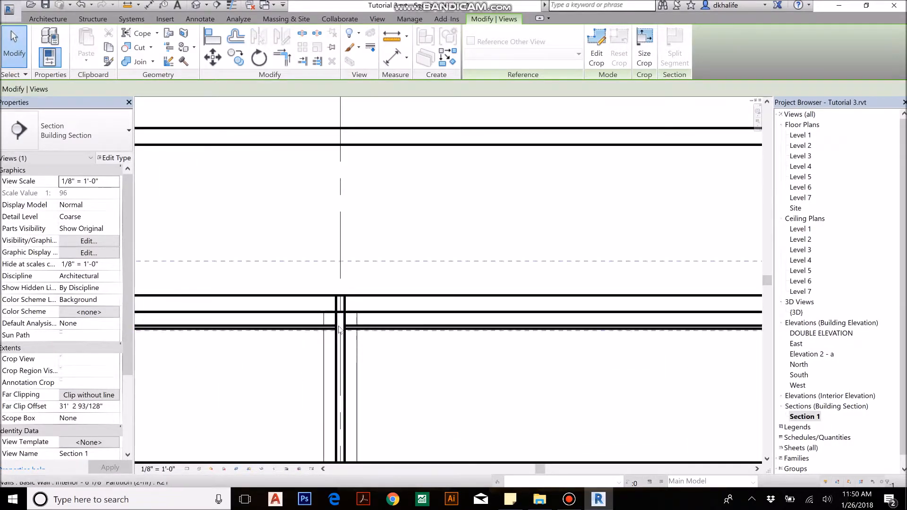
{"action": "scroll", "coordinate": [335, 337], "scroll_direction": "down", "scroll_amount": 6}
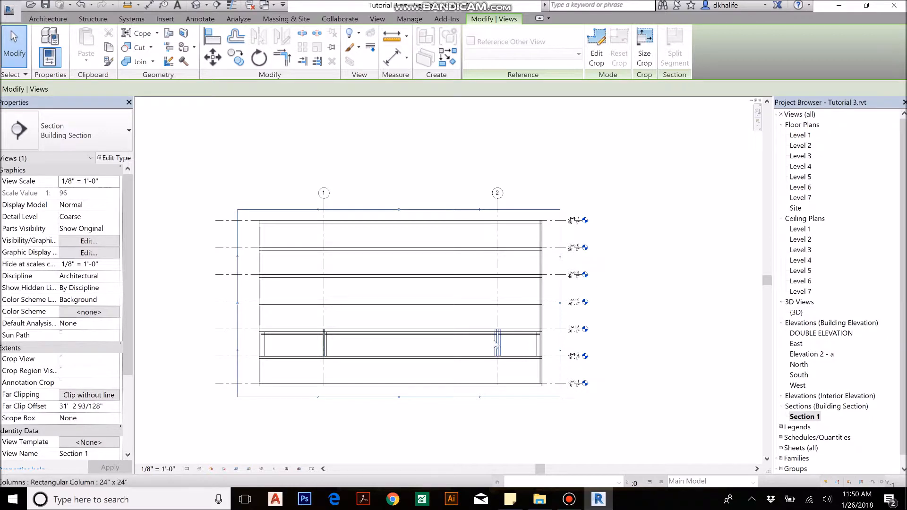
Inspect the Level 2 rooms in the building section, between grids 1 and 2 and on the far side of grid 2.
{"action": "scroll", "coordinate": [468, 347], "scroll_direction": "up", "scroll_amount": 2}
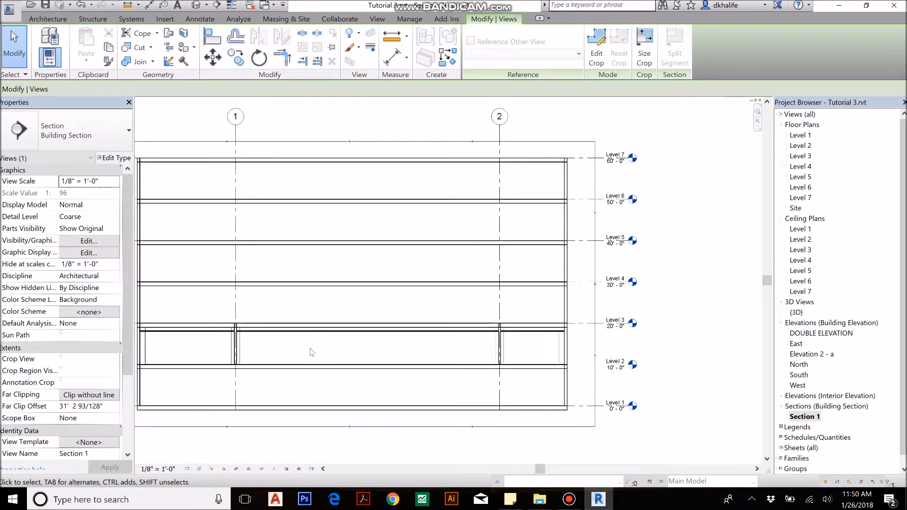
{"action": "left_click", "coordinate": [369, 355]}
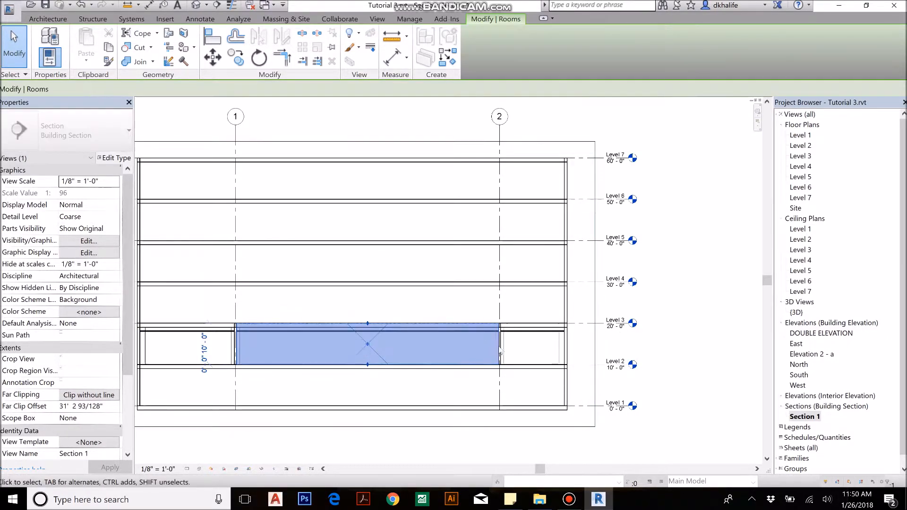
{"action": "left_click", "coordinate": [539, 348]}
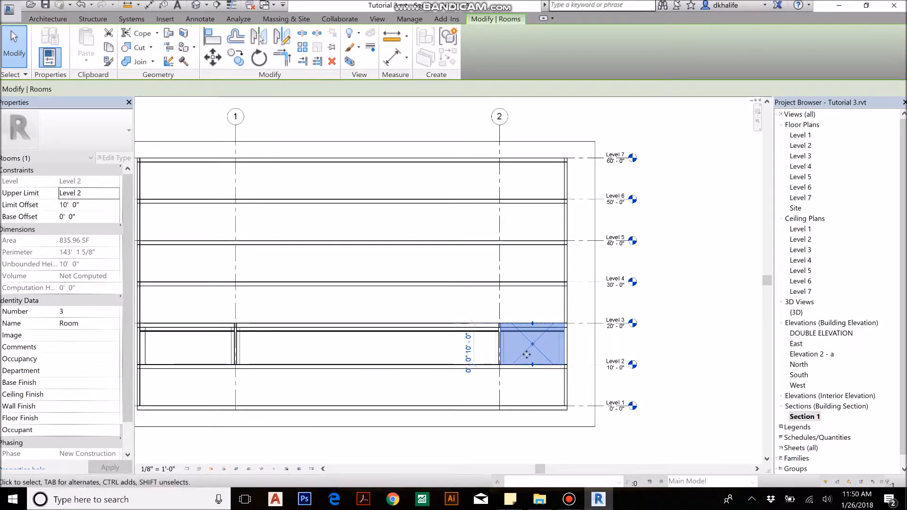
{"action": "key", "text": "Escape"}
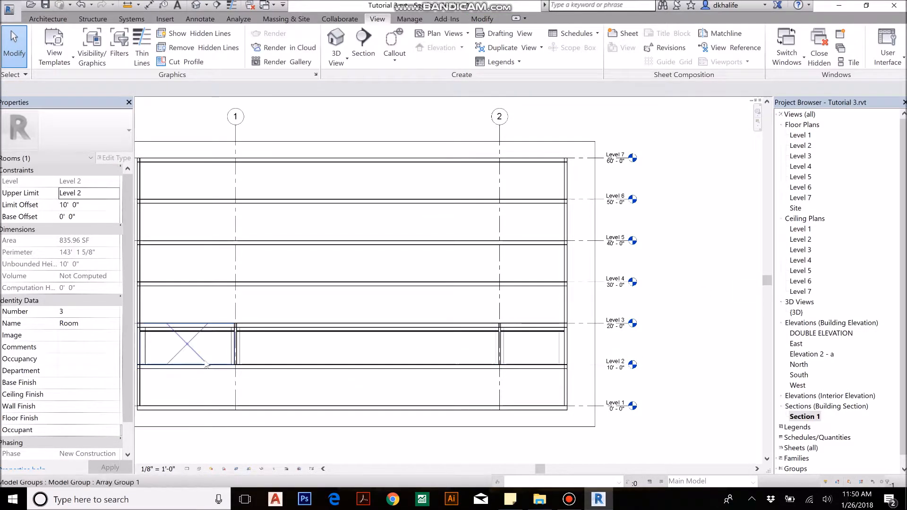
Draw a callout in the section around the full height of the Level 2 partition at grid 1, including both floor slabs.
{"action": "scroll", "coordinate": [222, 385], "scroll_direction": "up", "scroll_amount": 5}
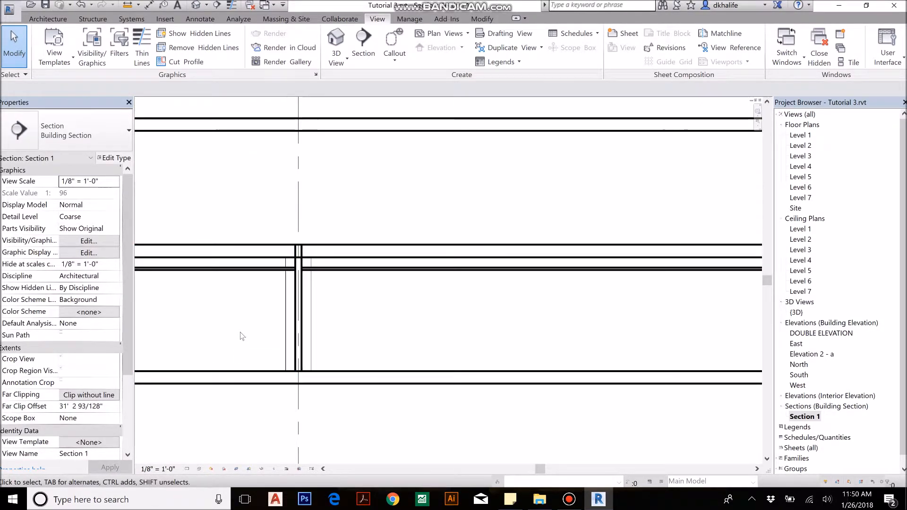
{"action": "left_click", "coordinate": [339, 218]}
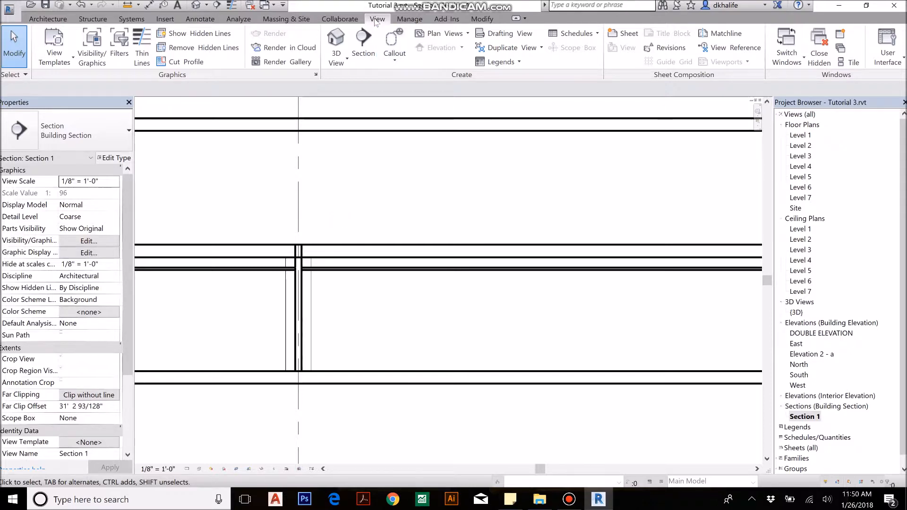
{"action": "left_click", "coordinate": [391, 42]}
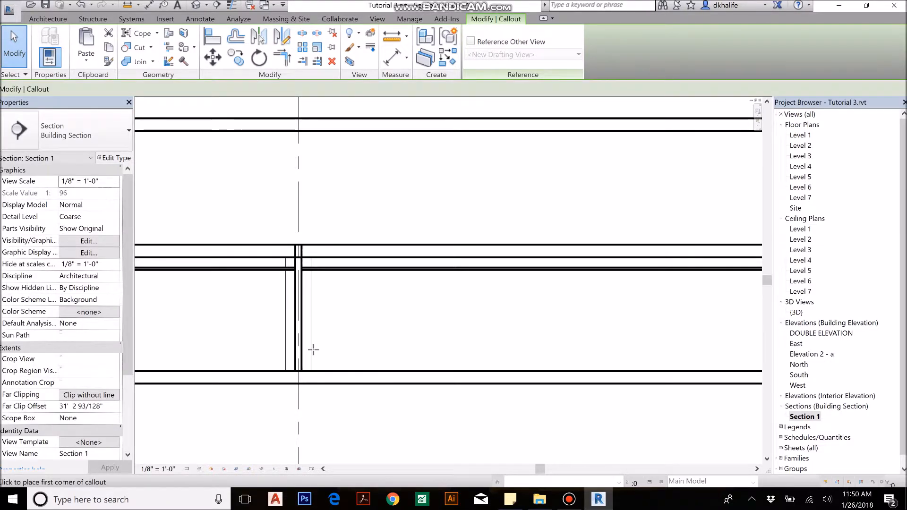
{"action": "left_click", "coordinate": [276, 235]}
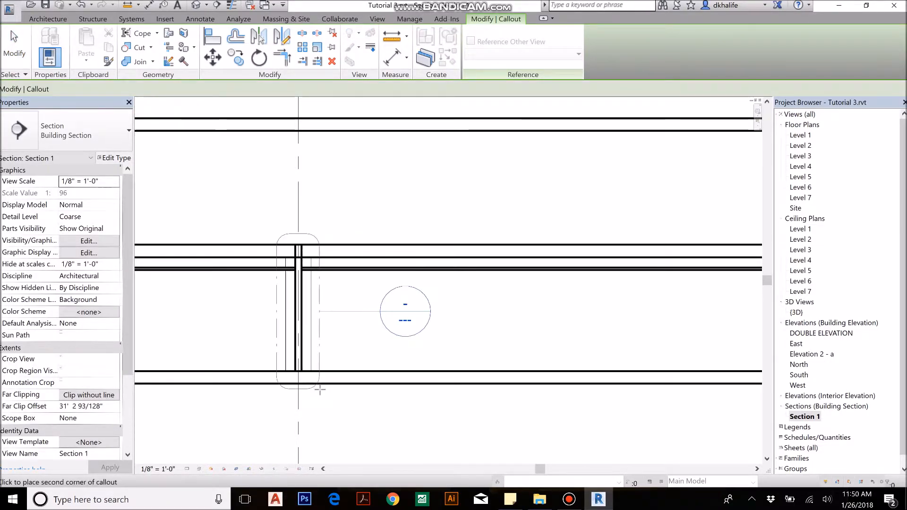
{"action": "left_click", "coordinate": [320, 389]}
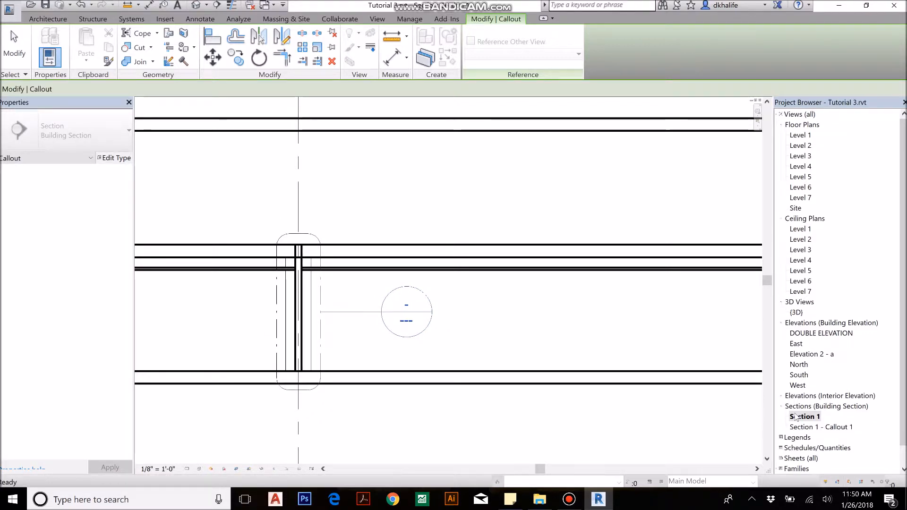
{"action": "key", "text": "Escape"}
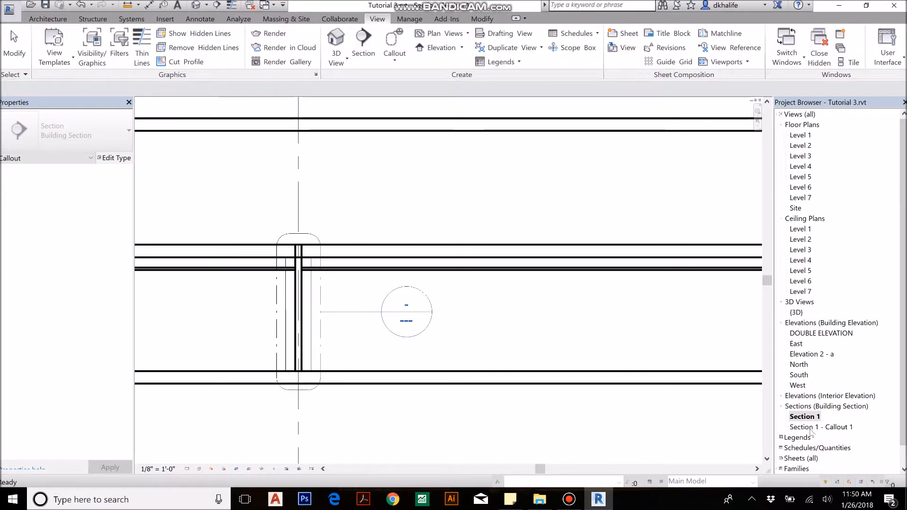
Open the Section 1 - Callout 1 view and examine the enlarged partition between Level 2 and Level 3.
{"action": "double_click", "coordinate": [843, 427]}
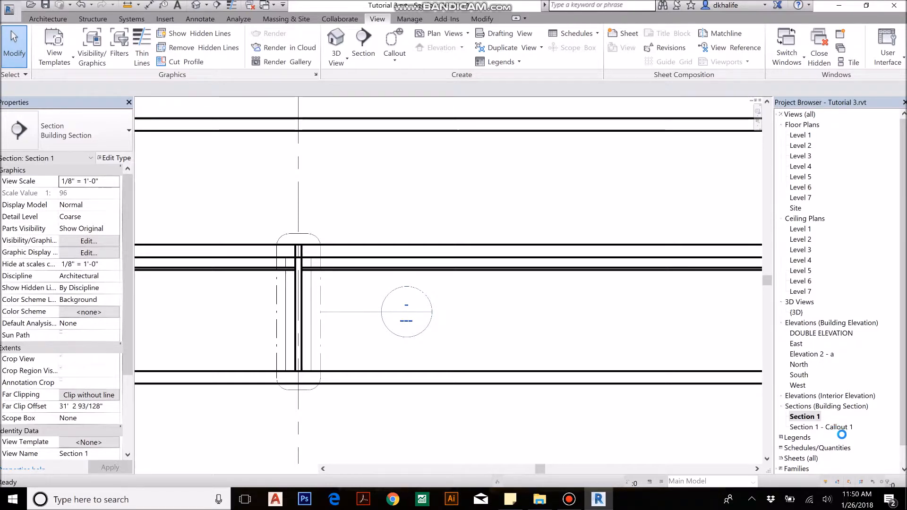
{"action": "right_click", "coordinate": [828, 439]}
{"action": "left_click", "coordinate": [722, 320]}
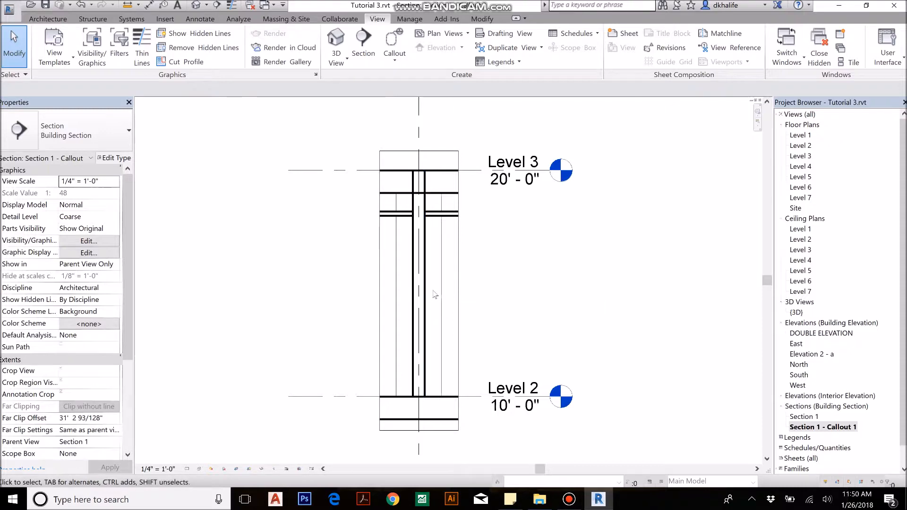
{"action": "scroll", "coordinate": [431, 295], "scroll_direction": "up", "scroll_amount": 2}
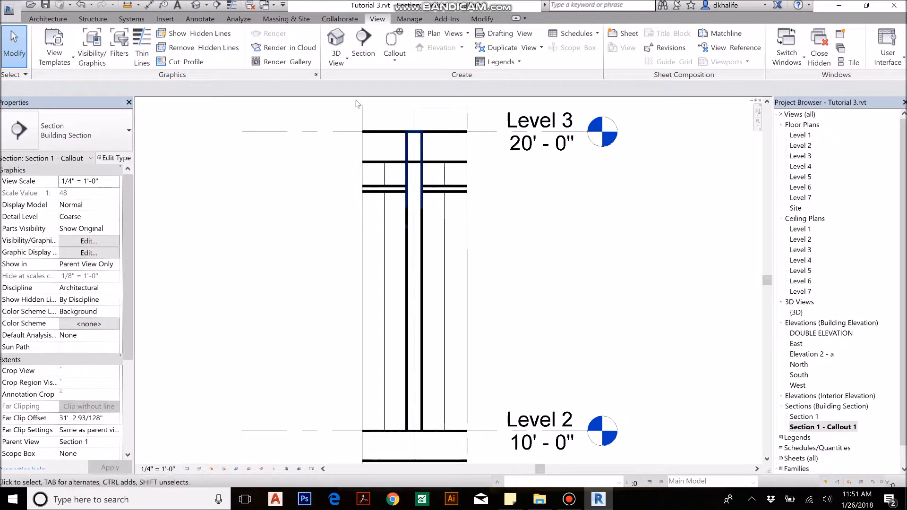
{"action": "left_click", "coordinate": [188, 22]}
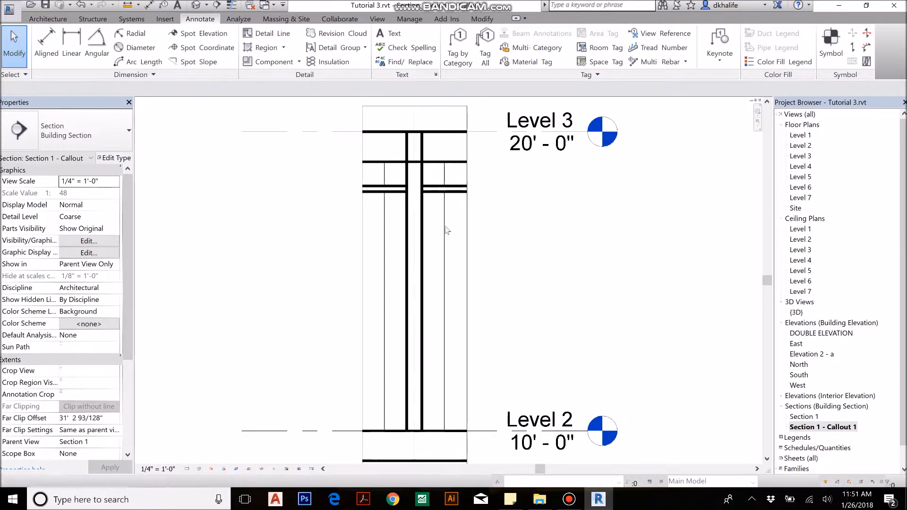
Override the partition wall's graphics by element in the callout view so that it displays in halftone.
{"action": "left_click", "coordinate": [424, 205]}
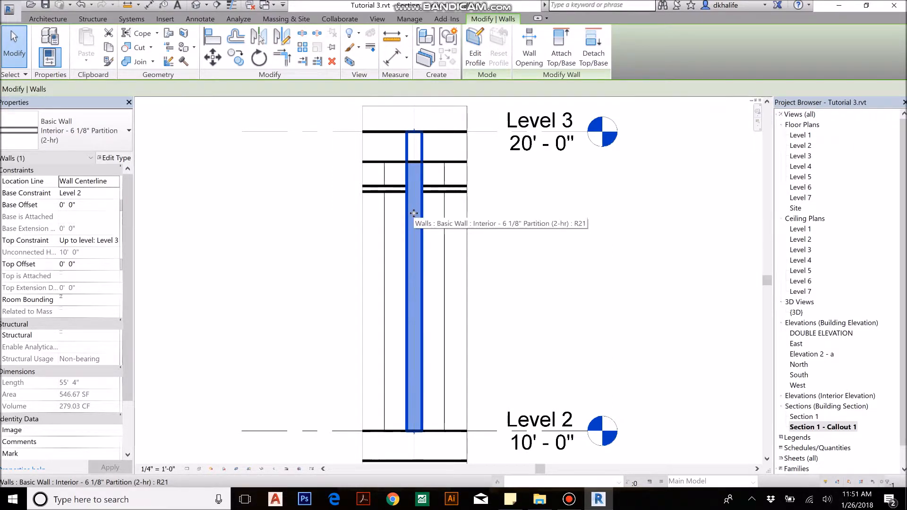
{"action": "right_click", "coordinate": [413, 213]}
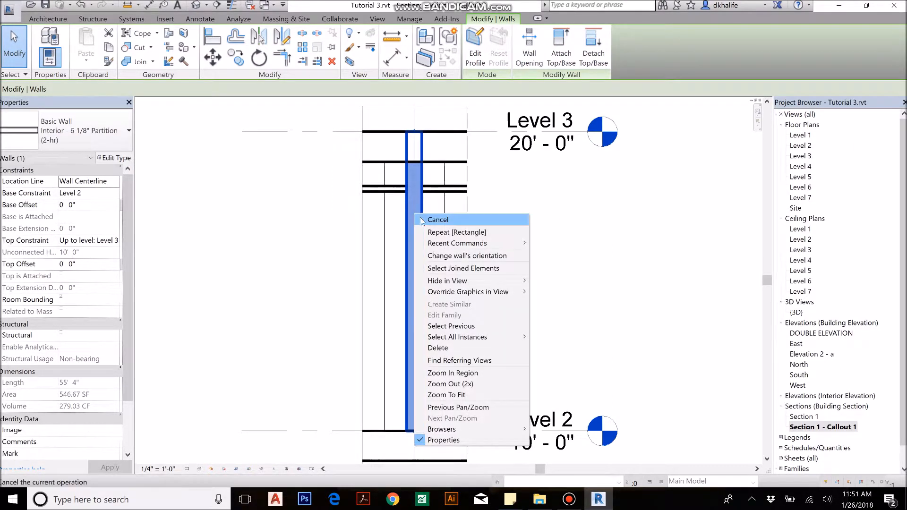
{"action": "mouse_move", "coordinate": [445, 295]}
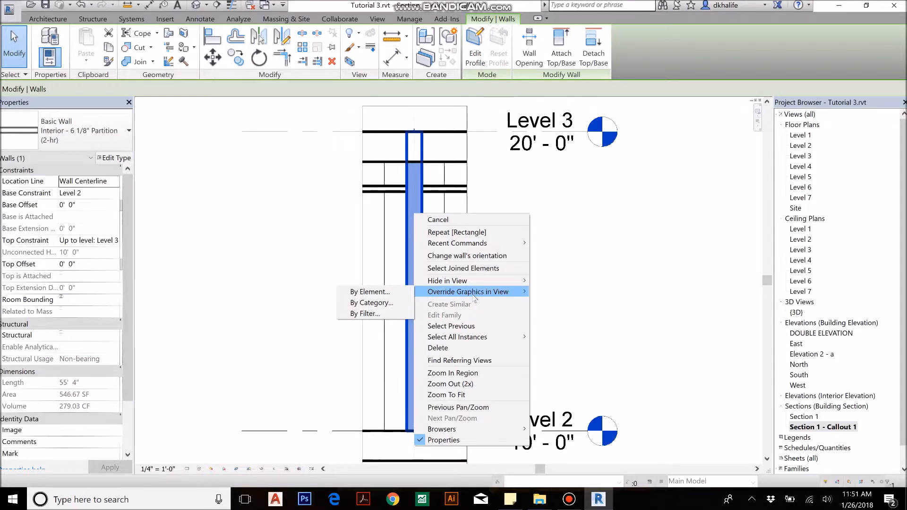
{"action": "left_click", "coordinate": [372, 293]}
{"action": "left_click", "coordinate": [294, 189]}
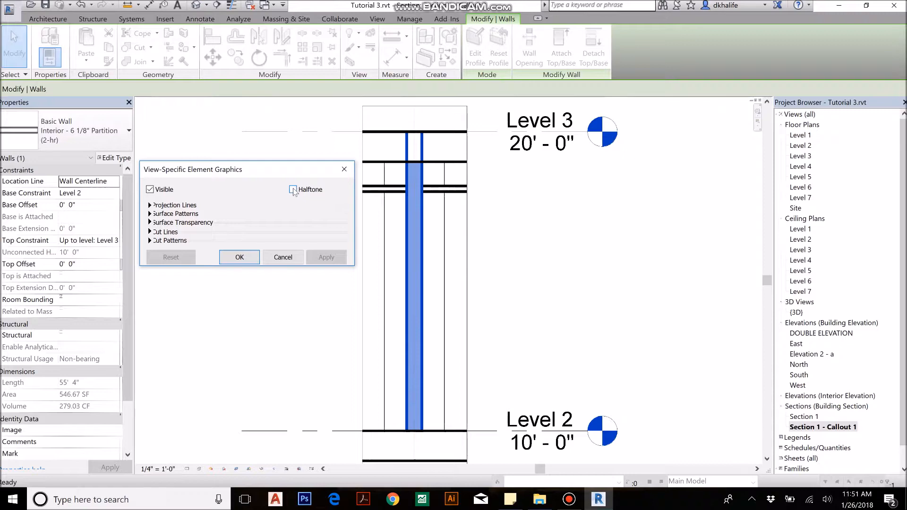
{"action": "left_click", "coordinate": [258, 258]}
{"action": "left_click", "coordinate": [297, 214]}
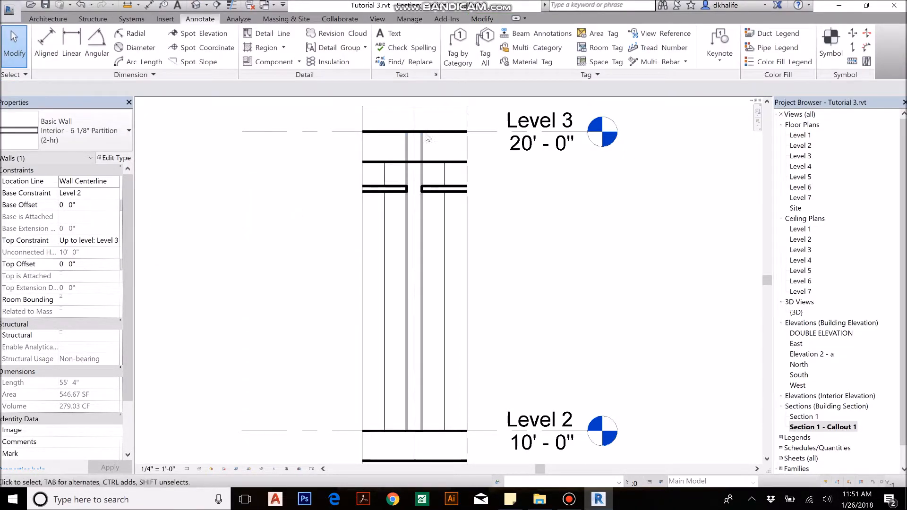
Try the callout view at a scale of 1 1/2" = 1'-0", and set it to 1" = 1'-0".
{"action": "left_click", "coordinate": [156, 469]}
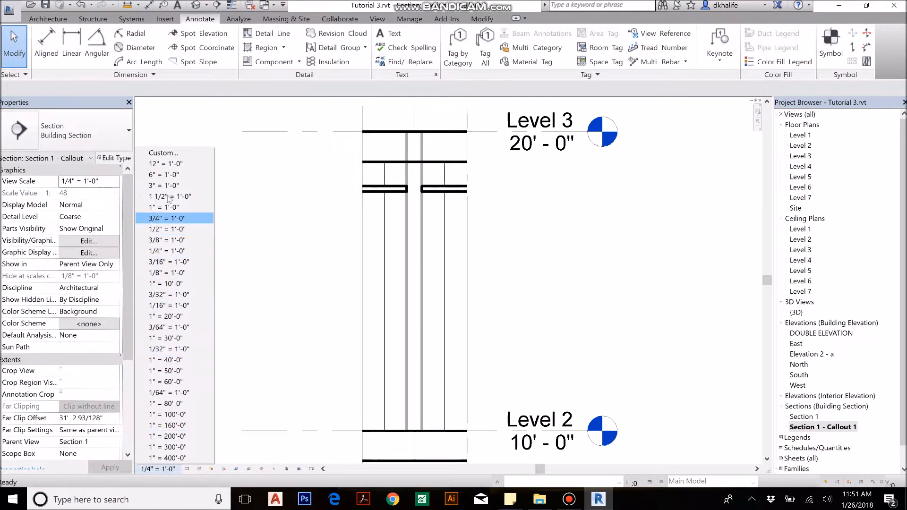
{"action": "left_click", "coordinate": [211, 195]}
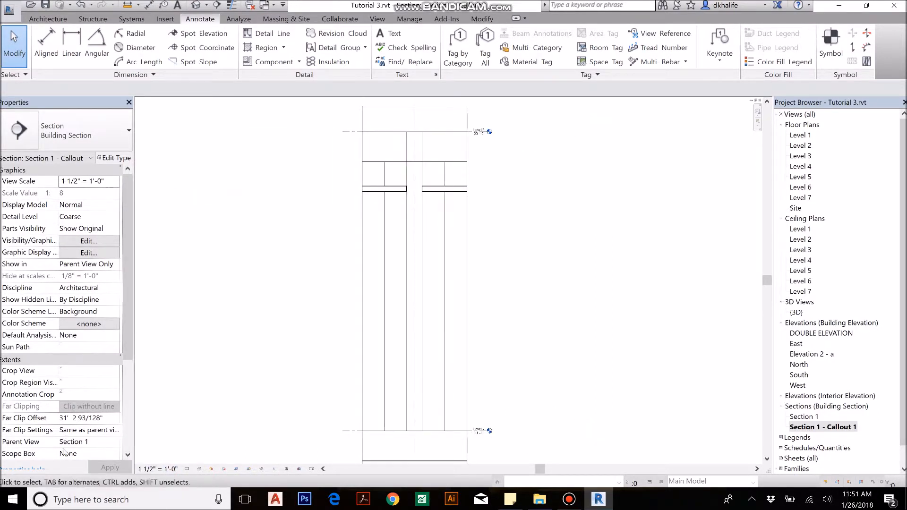
{"action": "left_click", "coordinate": [156, 469]}
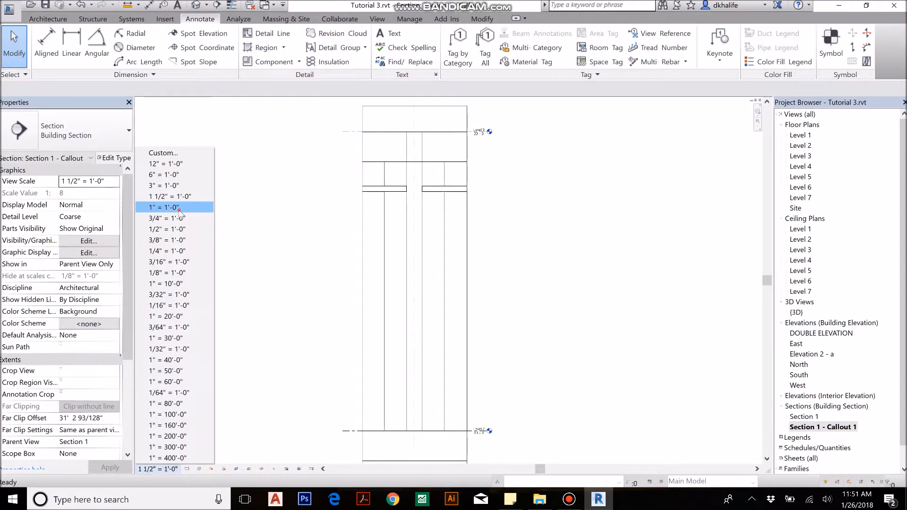
{"action": "left_click", "coordinate": [186, 206]}
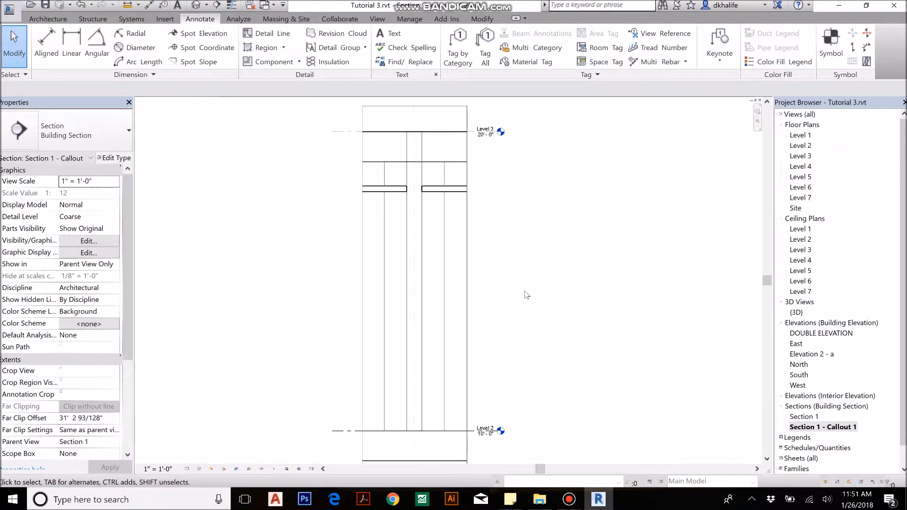
Look at the whole building in the default 3D view and open the Site floor plan.
{"action": "left_click", "coordinate": [195, 5]}
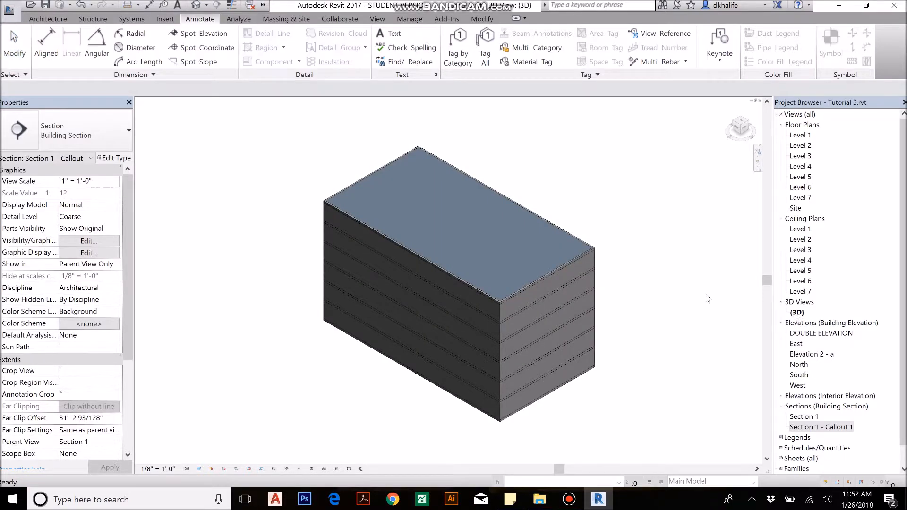
{"action": "left_click", "coordinate": [712, 312]}
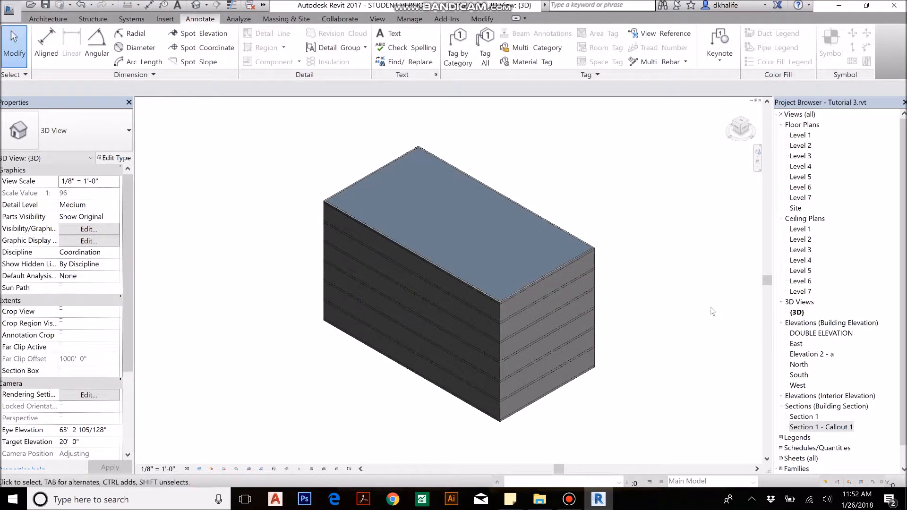
{"action": "double_click", "coordinate": [797, 209]}
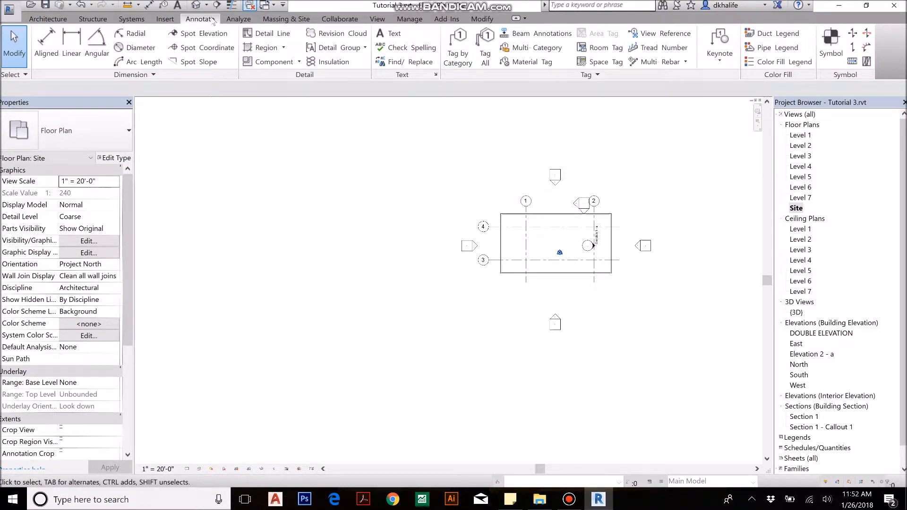
Place a camera on the Site plan northwest of the building, aimed southeast at the building's near corner.
{"action": "left_click", "coordinate": [377, 19]}
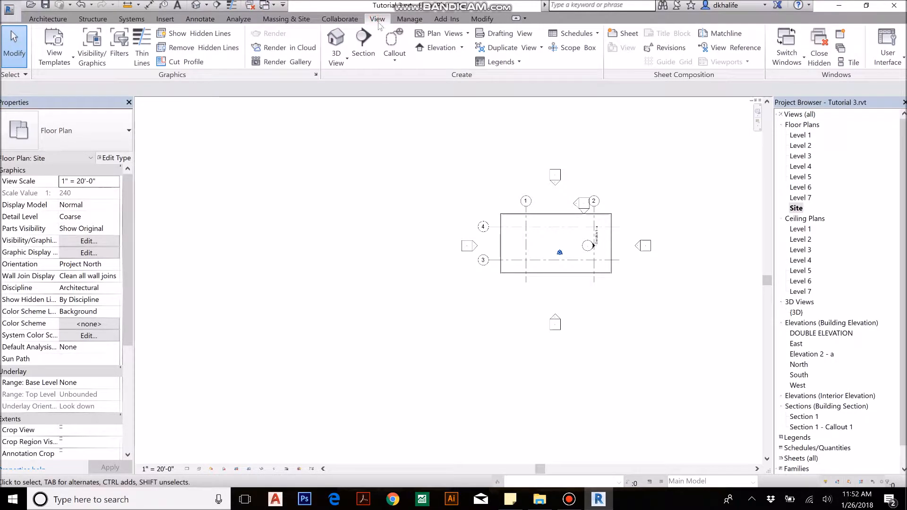
{"action": "left_click", "coordinate": [346, 60]}
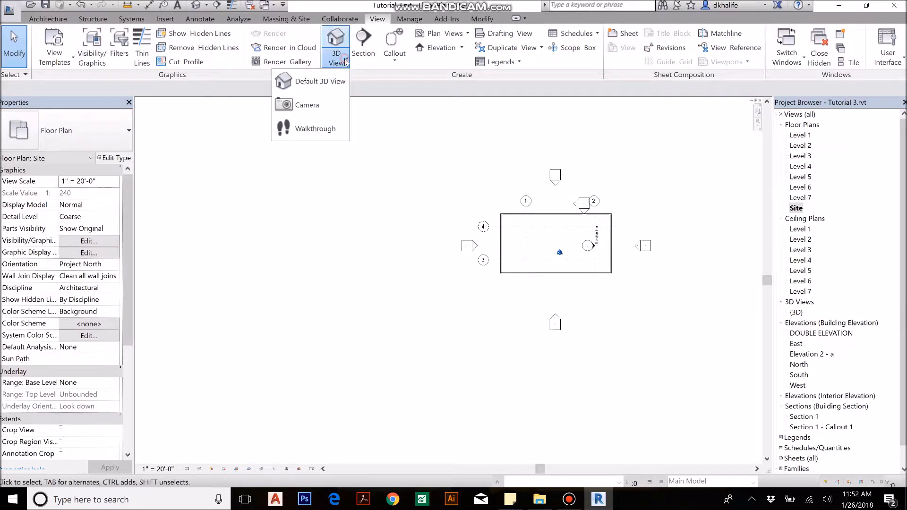
{"action": "left_click", "coordinate": [330, 102]}
{"action": "left_click", "coordinate": [452, 133]}
{"action": "left_click", "coordinate": [495, 202]}
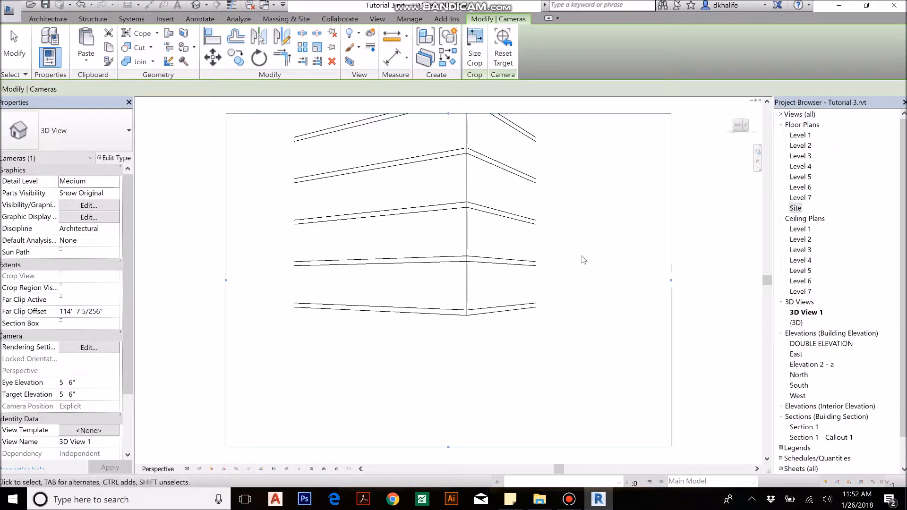
Extend the camera view's crop region upward to take in the upper floors, and pull its lower and right edges closer to the building.
{"action": "scroll", "coordinate": [557, 293], "scroll_direction": "down", "scroll_amount": 3}
{"action": "left_click_drag", "start_coordinate": [483, 176], "coordinate": [489, 105]}
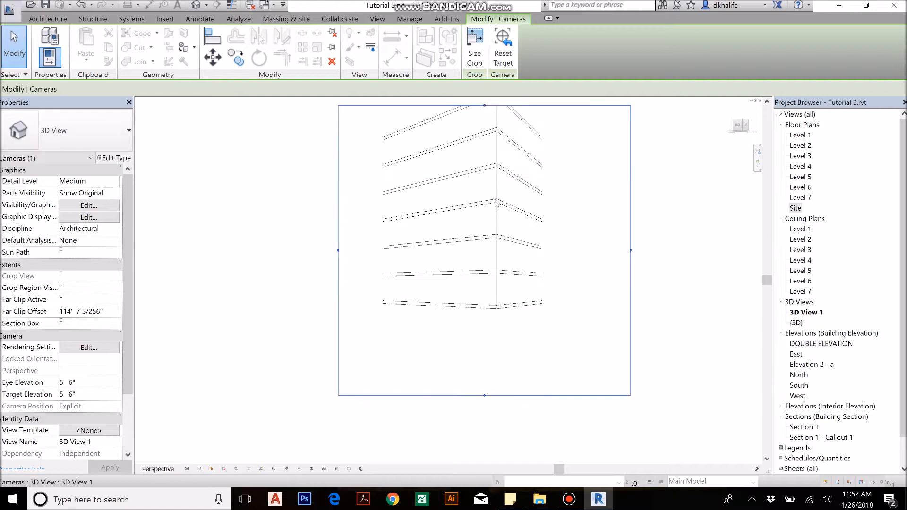
{"action": "scroll", "coordinate": [483, 343], "scroll_direction": "down", "scroll_amount": 3}
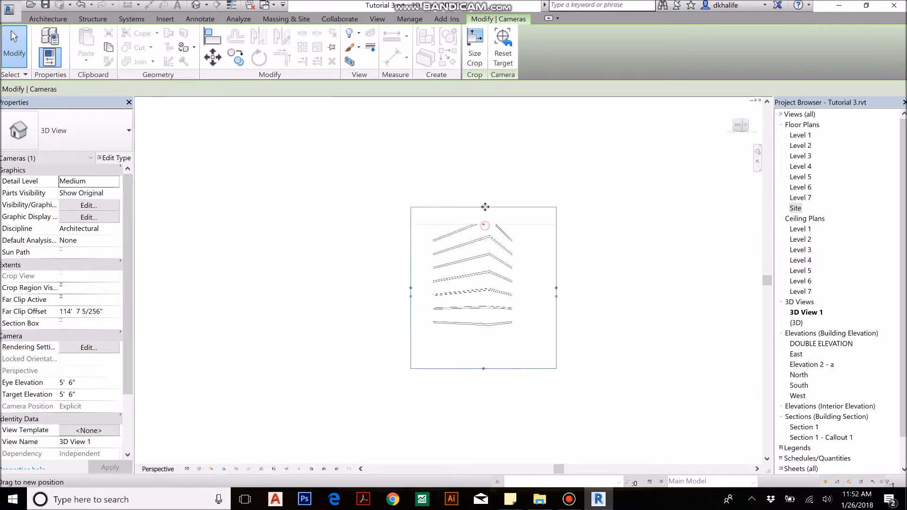
{"action": "left_click", "coordinate": [581, 266]}
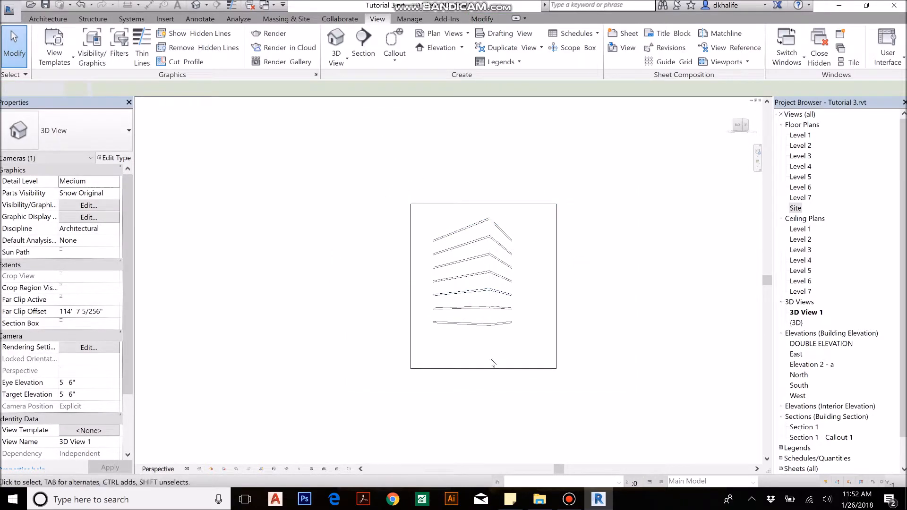
{"action": "left_click", "coordinate": [484, 369]}
{"action": "left_click_drag", "start_coordinate": [483, 369], "coordinate": [482, 343]}
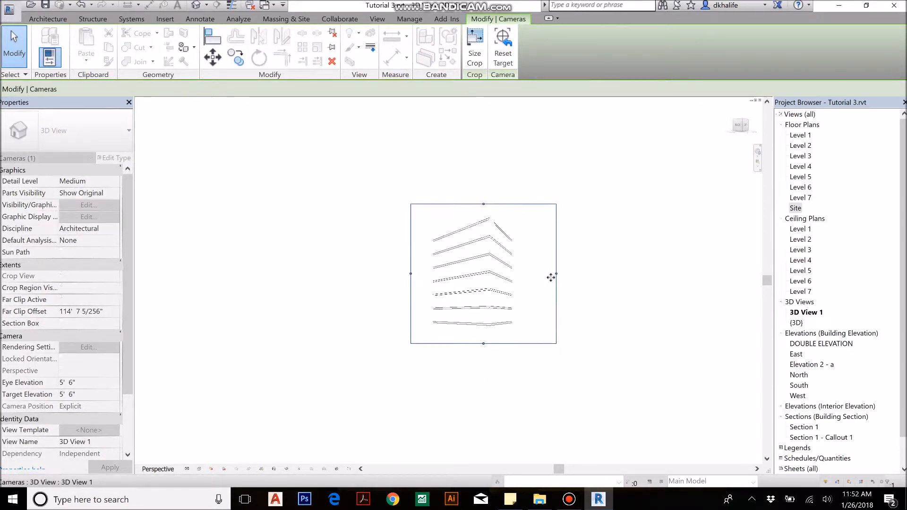
{"action": "left_click_drag", "start_coordinate": [556, 274], "coordinate": [539, 272]}
{"action": "left_click", "coordinate": [613, 214]}
{"action": "right_click", "coordinate": [812, 312]}
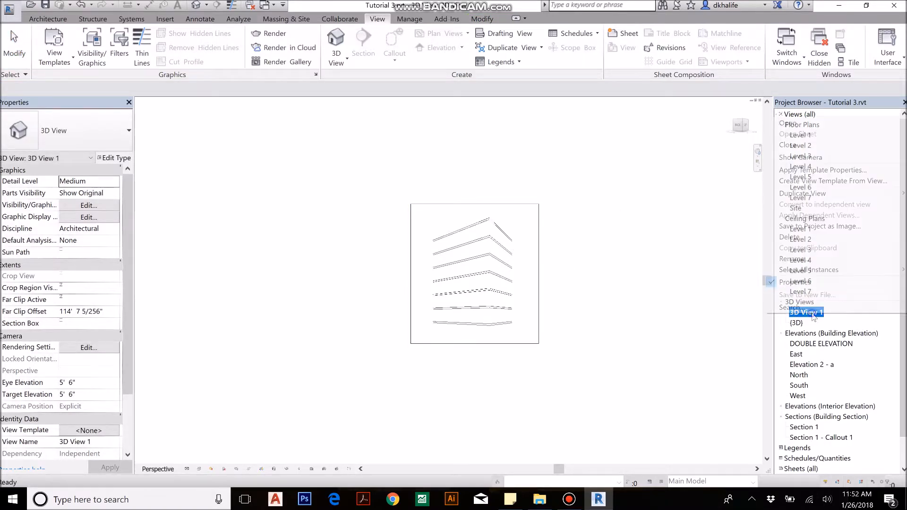
{"action": "mouse_move", "coordinate": [801, 196]}
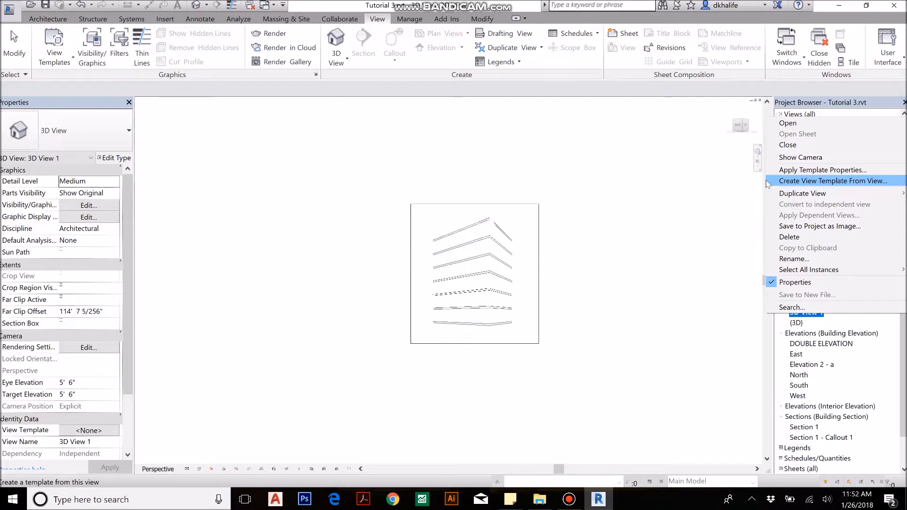
{"action": "left_click", "coordinate": [491, 249]}
{"action": "left_click", "coordinate": [200, 19]}
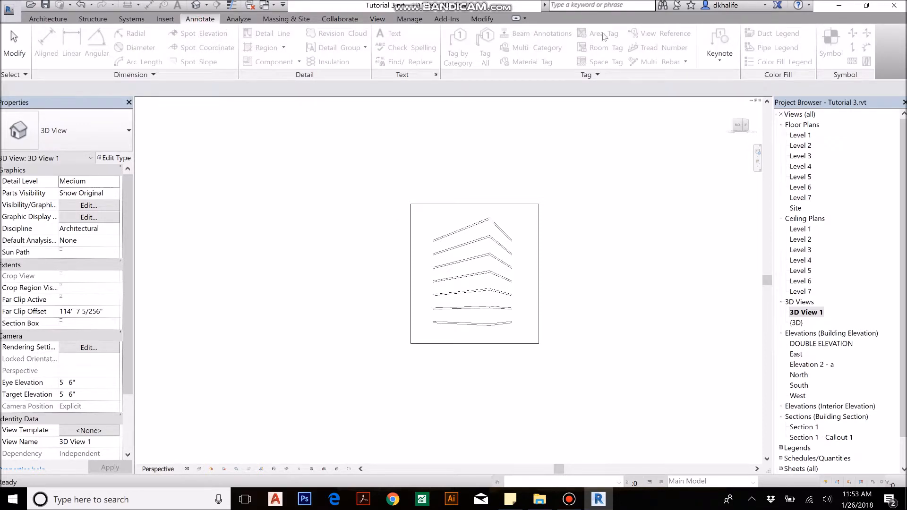
{"action": "left_click", "coordinate": [492, 19]}
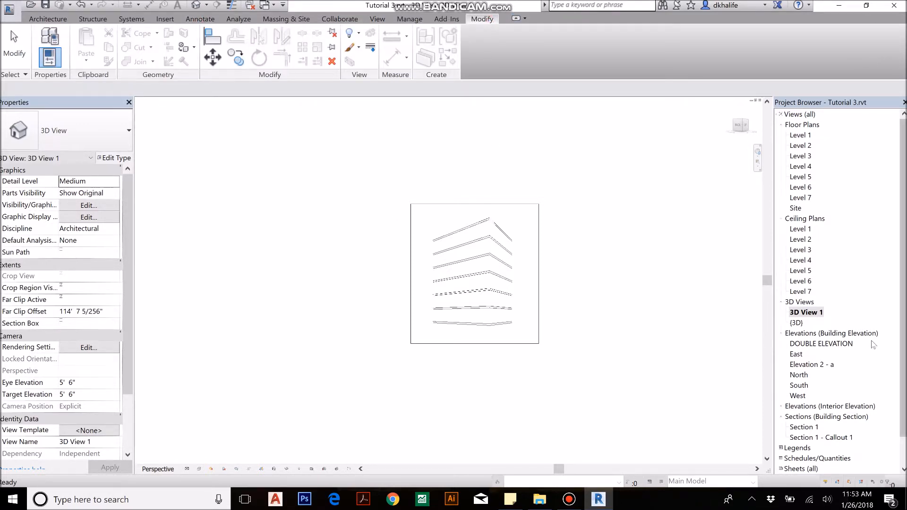
{"action": "left_click", "coordinate": [183, 21]}
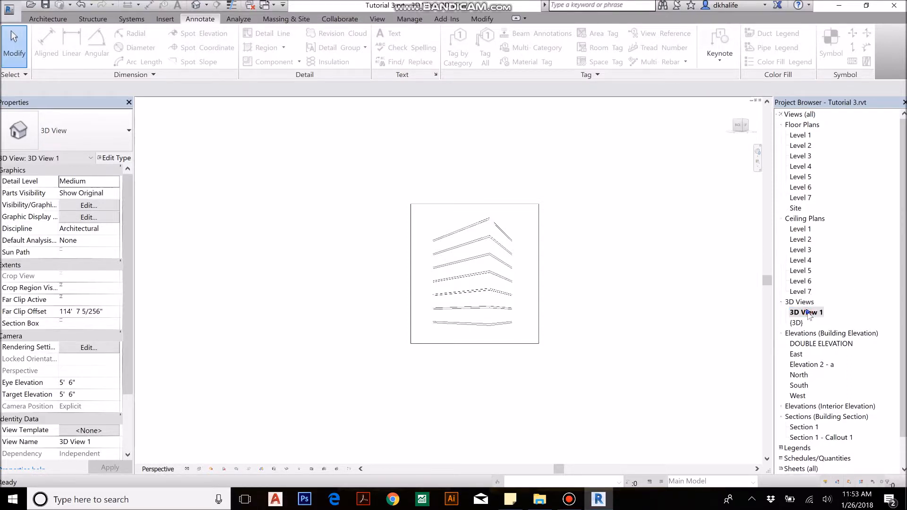
Duplicate the camera view 3D View 1 without detailing and open the copy.
{"action": "right_click", "coordinate": [809, 314]}
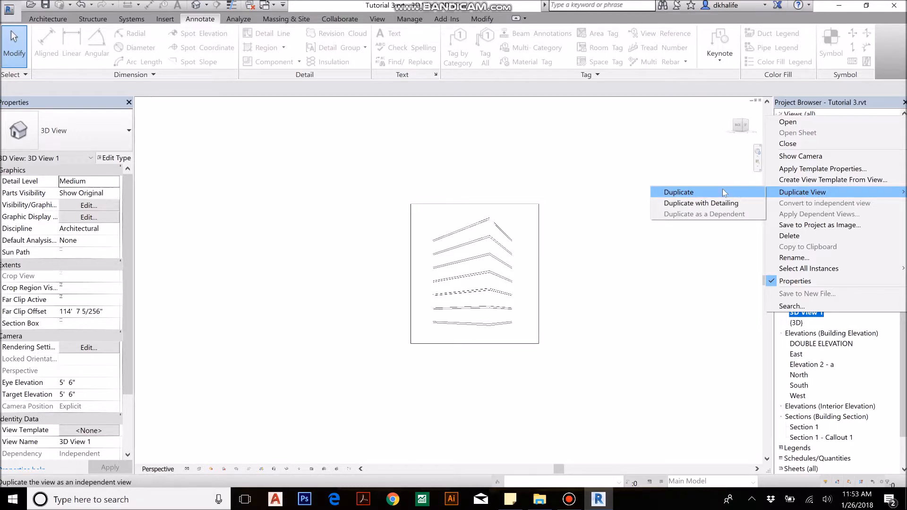
{"action": "left_click", "coordinate": [723, 191]}
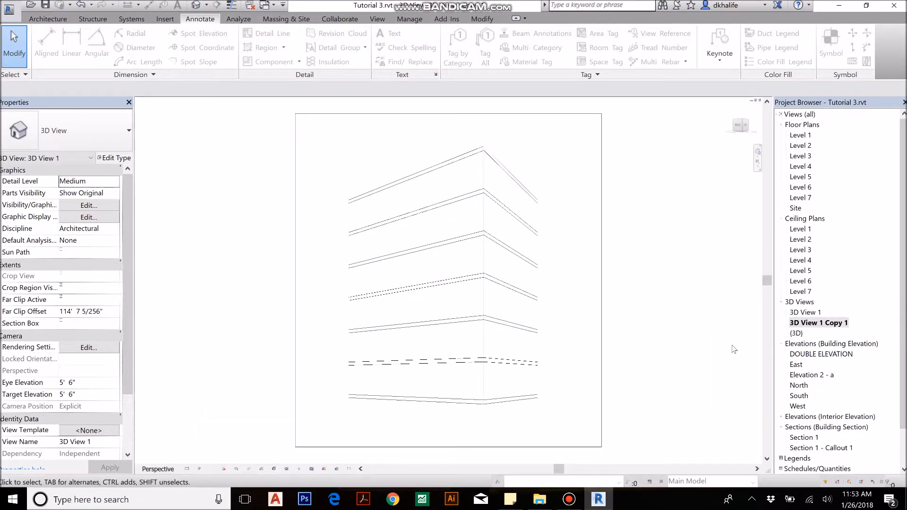
{"action": "left_click", "coordinate": [805, 312]}
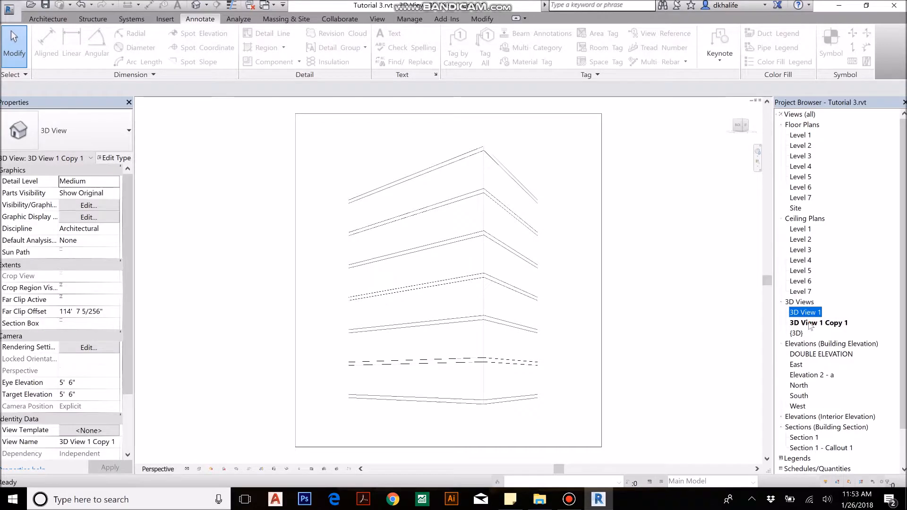
{"action": "double_click", "coordinate": [811, 325]}
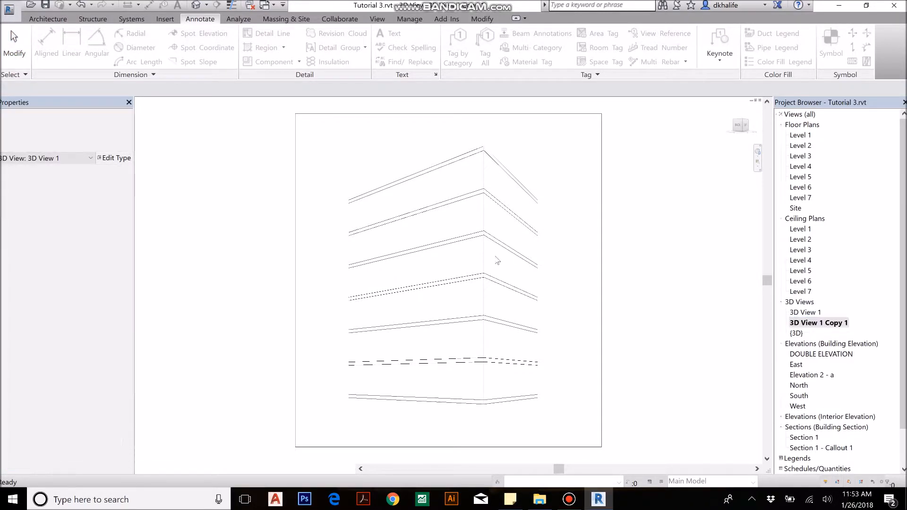
{"action": "left_click", "coordinate": [494, 257]}
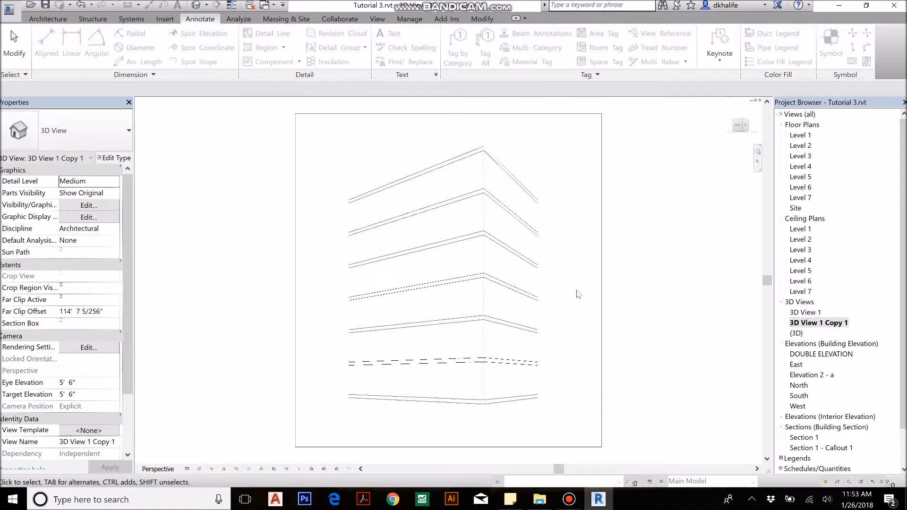
{"action": "key", "text": "Escape"}
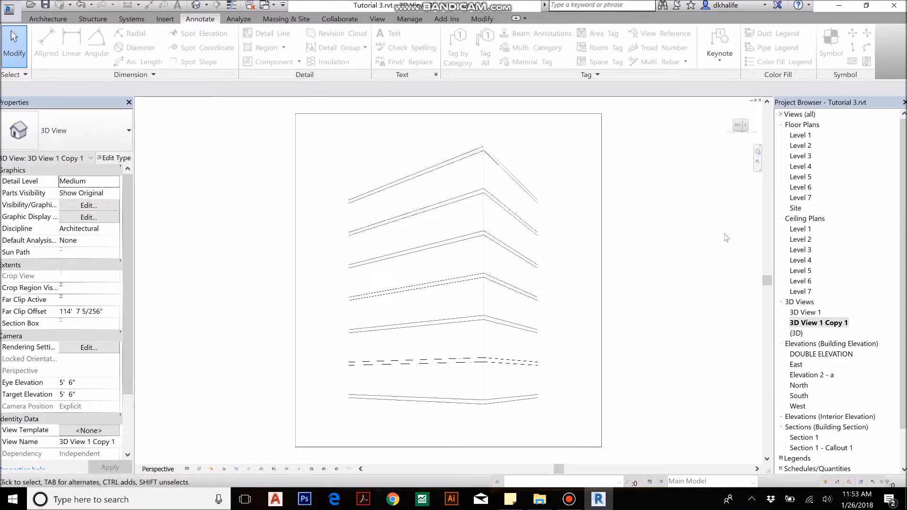
Duplicate the Level 2 floor plan view without detailing, and skip the antivirus adware alert.
{"action": "left_click", "coordinate": [798, 136]}
{"action": "right_click", "coordinate": [799, 136]}
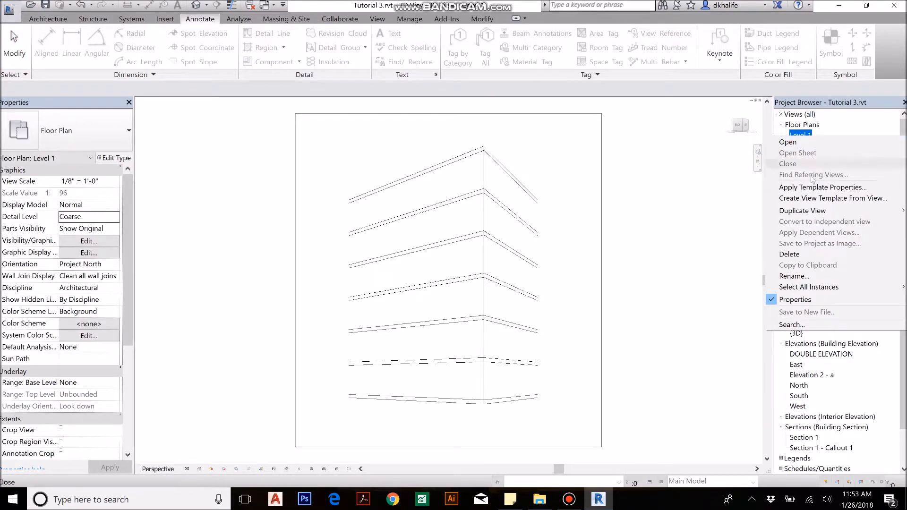
{"action": "key", "text": "Escape"}
{"action": "right_click", "coordinate": [801, 140]}
{"action": "key", "text": "Escape"}
{"action": "left_click", "coordinate": [801, 145]}
{"action": "right_click", "coordinate": [801, 146]}
{"action": "mouse_move", "coordinate": [805, 164]}
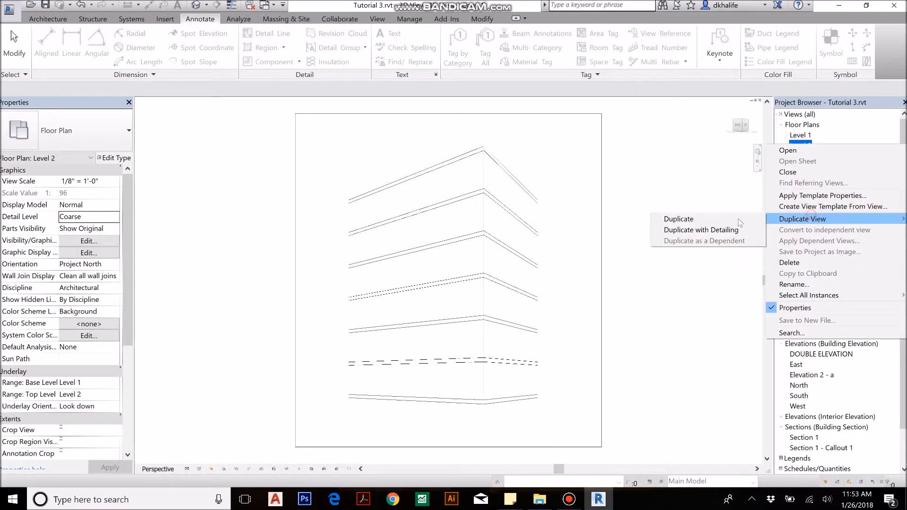
{"action": "left_click", "coordinate": [723, 222]}
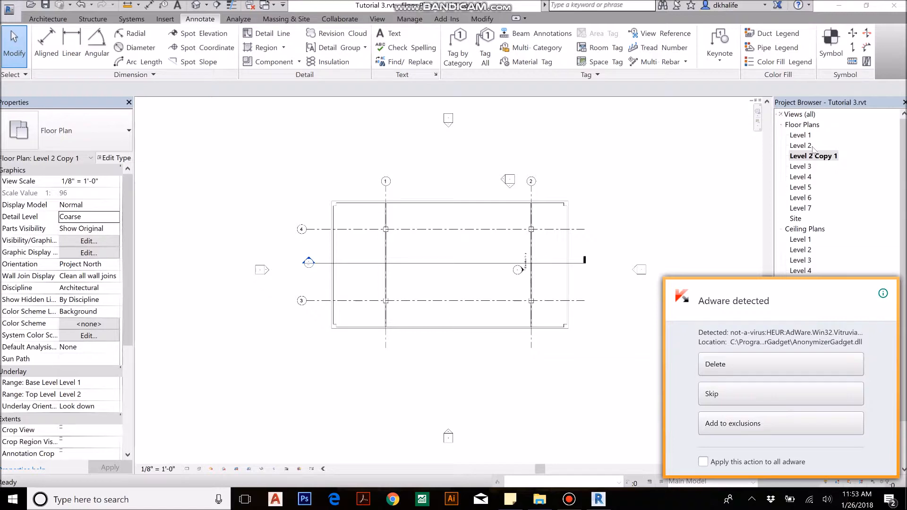
{"action": "left_click", "coordinate": [781, 394]}
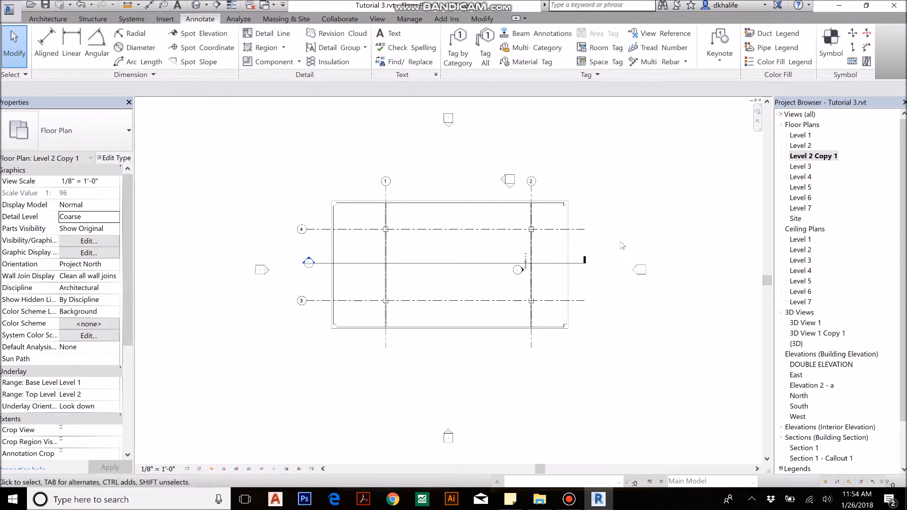
Open the title block family E 34 x 44 Horizontal - Copy.rfa from the Titleblocks folder of the US Imperial library.
{"action": "scroll", "coordinate": [791, 451], "scroll_direction": "down", "scroll_amount": 4}
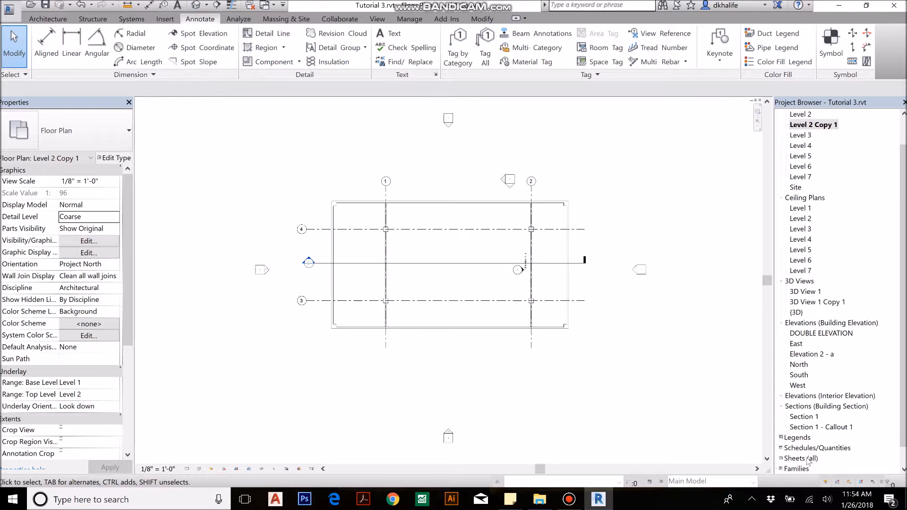
{"action": "left_click", "coordinate": [798, 448]}
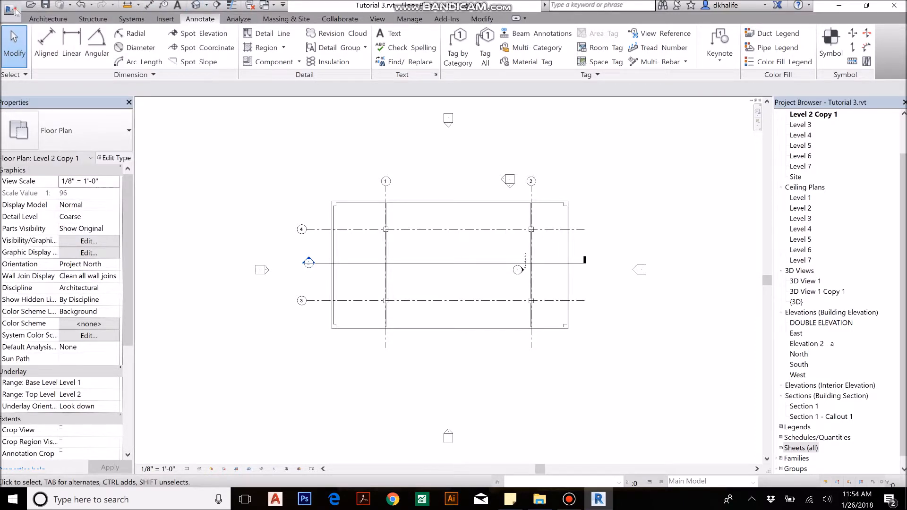
{"action": "left_click", "coordinate": [14, 10]}
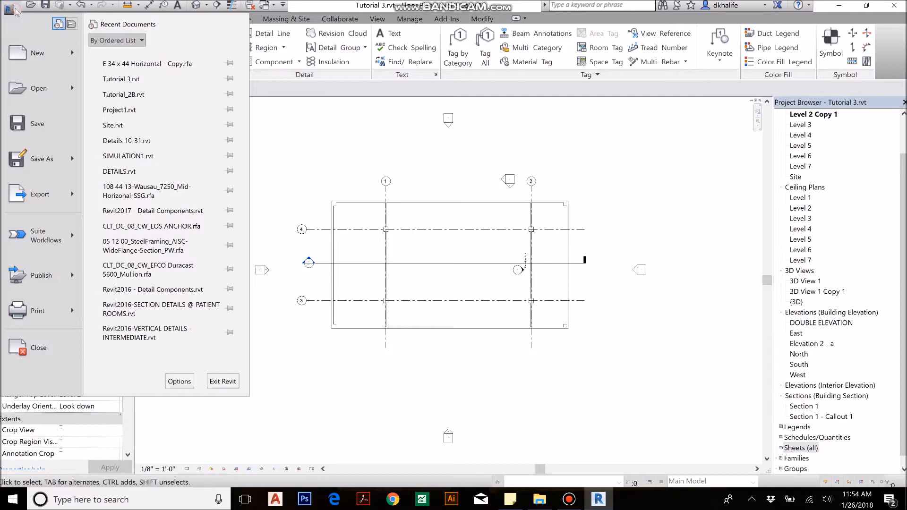
{"action": "left_click", "coordinate": [76, 87]}
{"action": "left_click", "coordinate": [117, 90]}
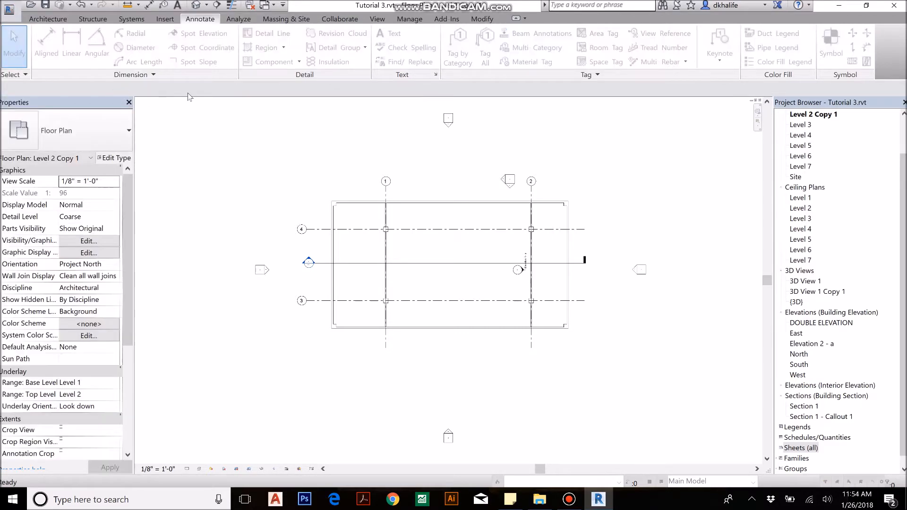
{"action": "left_click", "coordinate": [451, 307]}
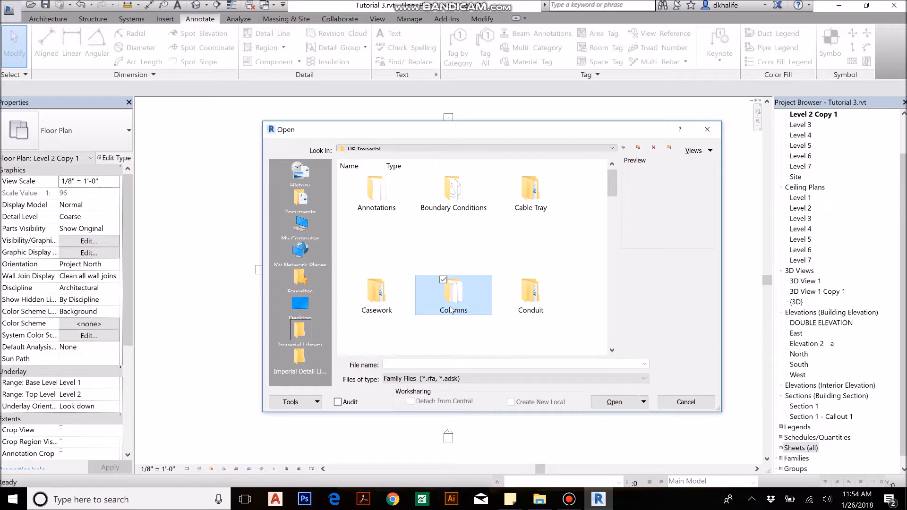
{"action": "key", "text": "t"}
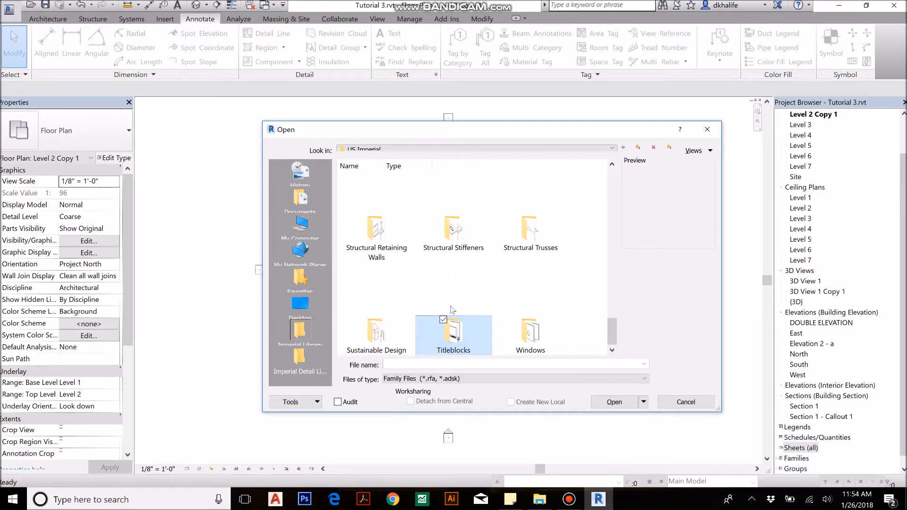
{"action": "double_click", "coordinate": [462, 337]}
{"action": "left_click", "coordinate": [459, 289]}
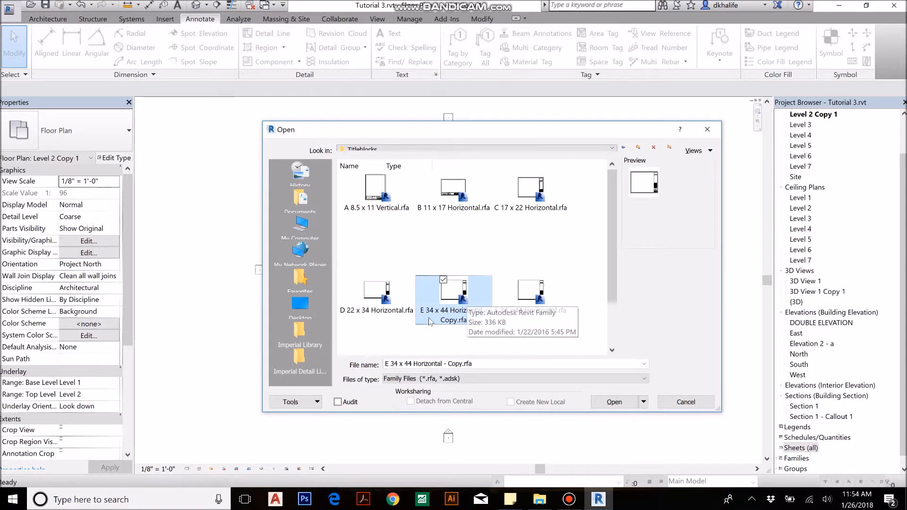
{"action": "left_click", "coordinate": [622, 402]}
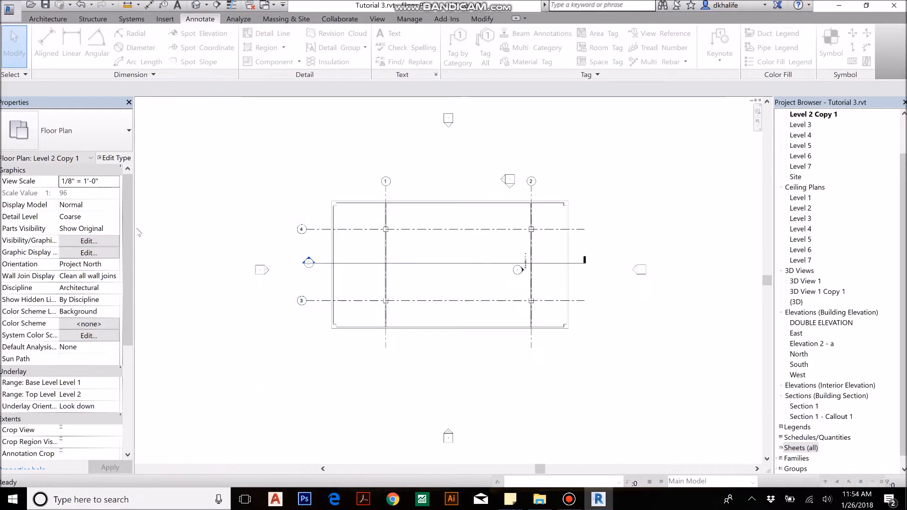
{"action": "left_click", "coordinate": [524, 268]}
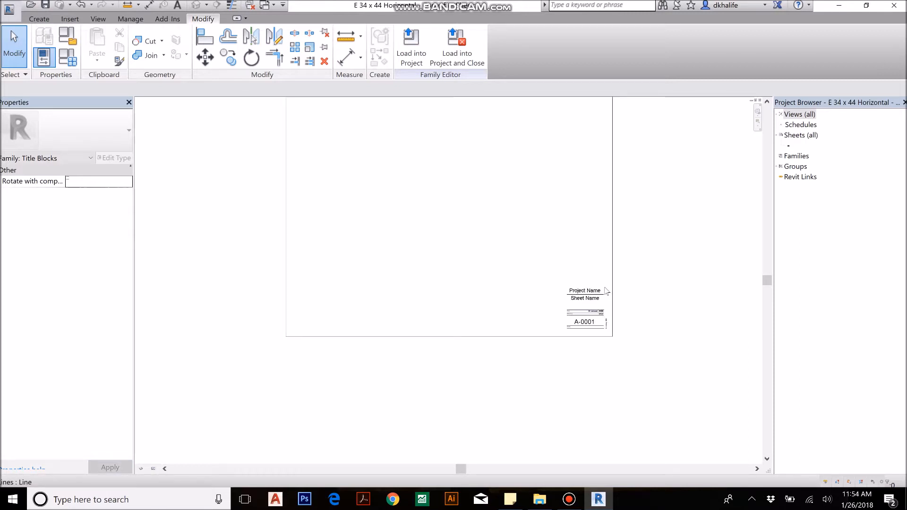
Delete the Date text and its date label from the row above Drawn By in the title block.
{"action": "scroll", "coordinate": [603, 306], "scroll_direction": "up", "scroll_amount": 3}
{"action": "scroll", "coordinate": [575, 358], "scroll_direction": "up", "scroll_amount": 1}
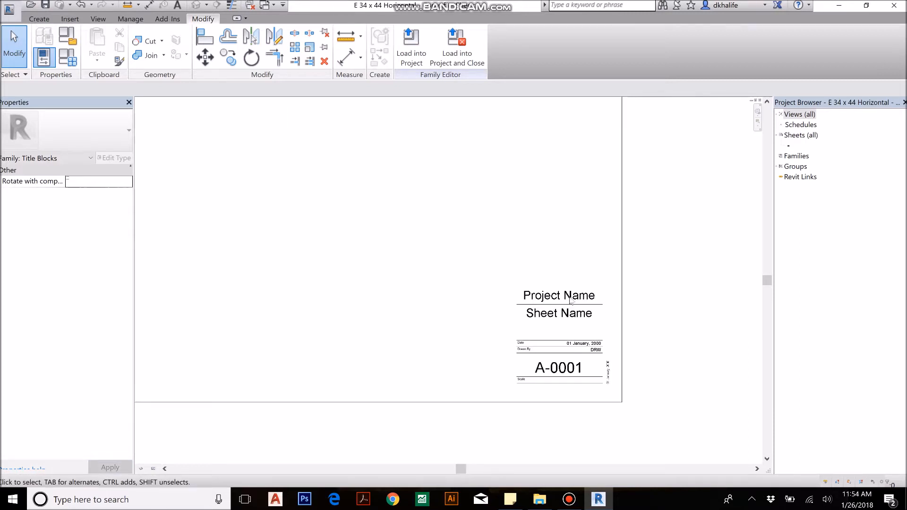
{"action": "scroll", "coordinate": [571, 311], "scroll_direction": "down", "scroll_amount": 4}
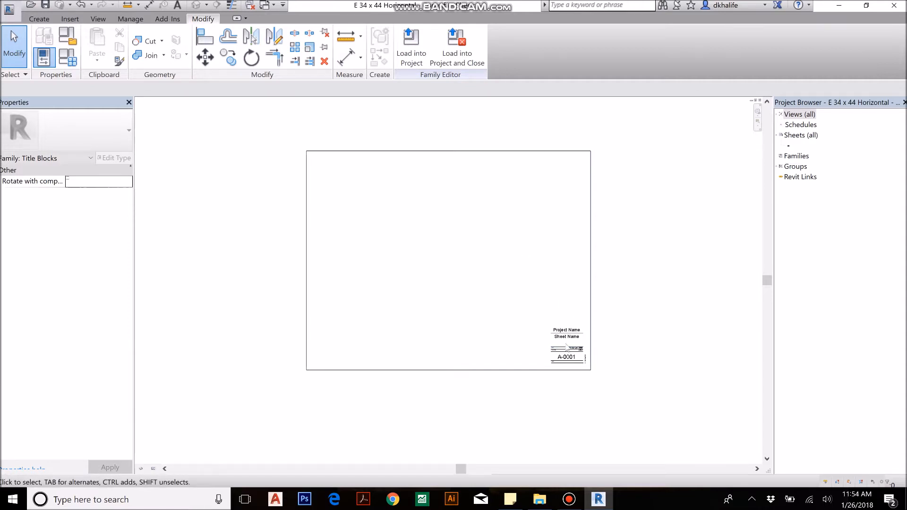
{"action": "scroll", "coordinate": [581, 357], "scroll_direction": "up", "scroll_amount": 2}
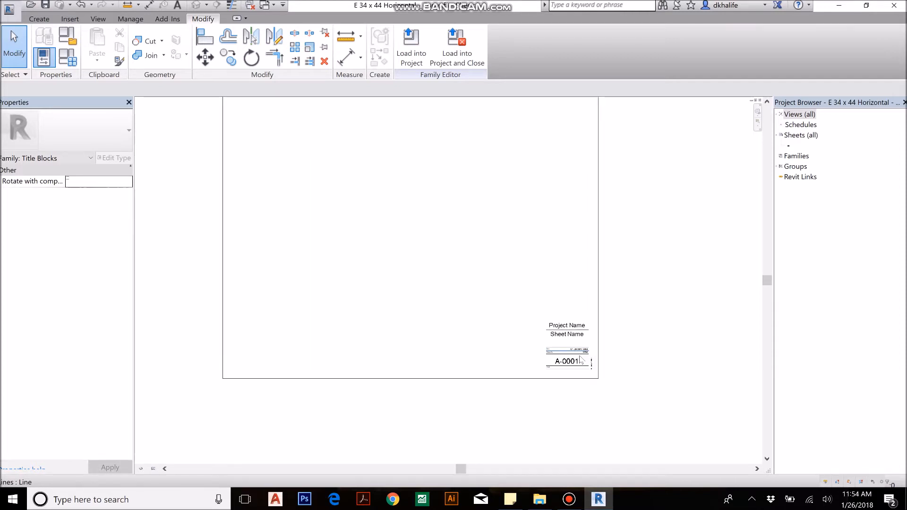
{"action": "scroll", "coordinate": [586, 362], "scroll_direction": "up", "scroll_amount": 3}
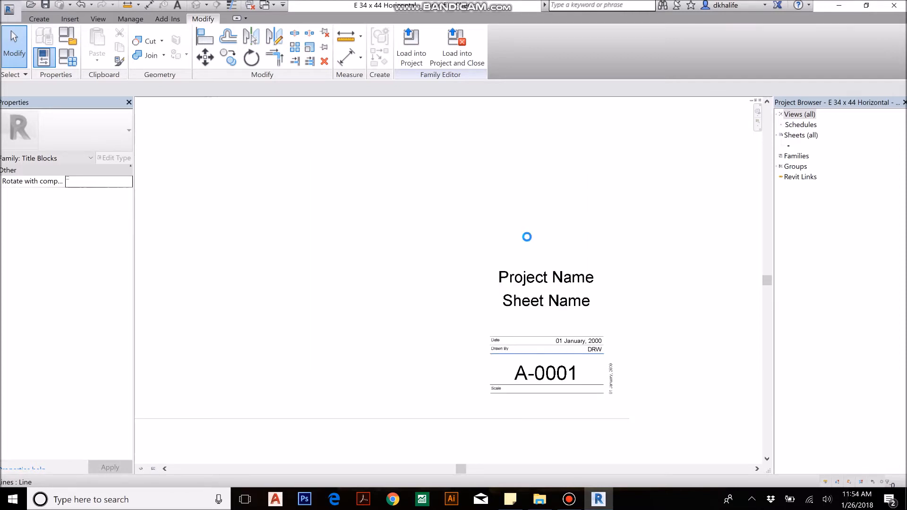
{"action": "scroll", "coordinate": [524, 262], "scroll_direction": "up", "scroll_amount": 3}
{"action": "scroll", "coordinate": [563, 311], "scroll_direction": "up", "scroll_amount": 2}
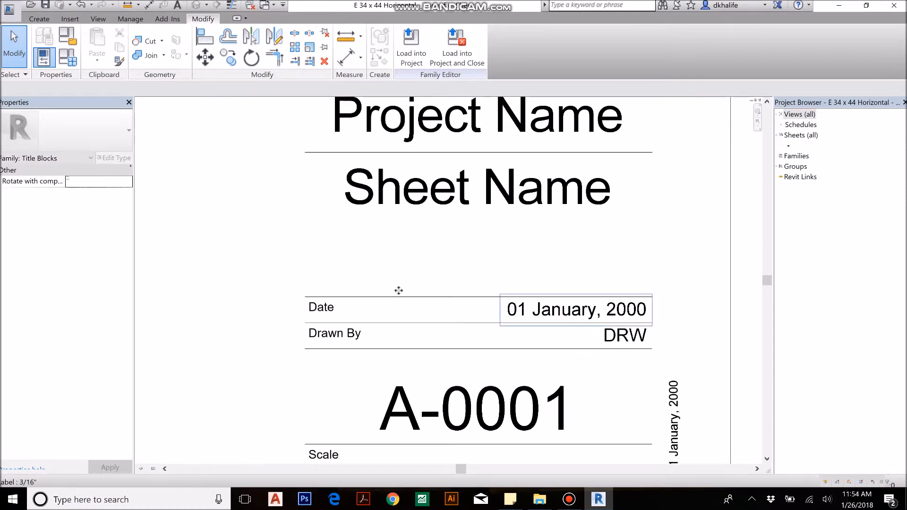
{"action": "left_click", "coordinate": [332, 312]}
{"action": "left_click", "coordinate": [710, 438]}
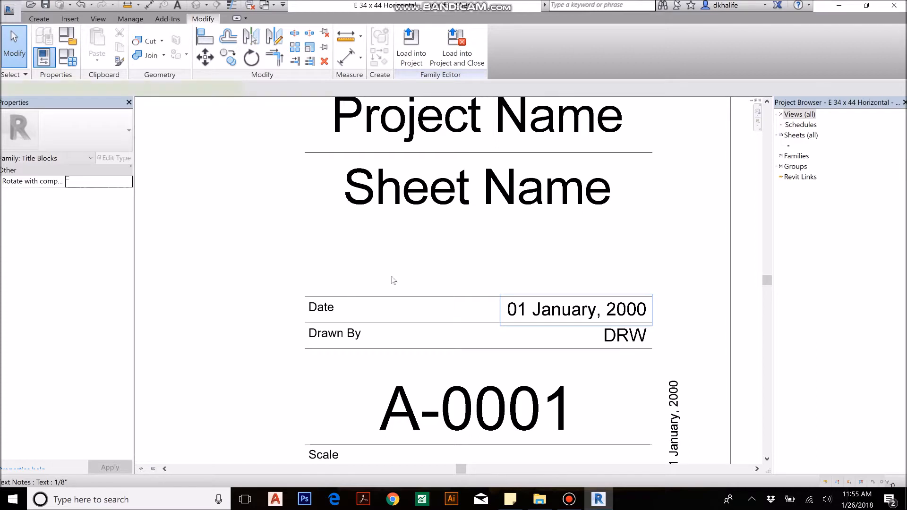
{"action": "left_click", "coordinate": [515, 310]}
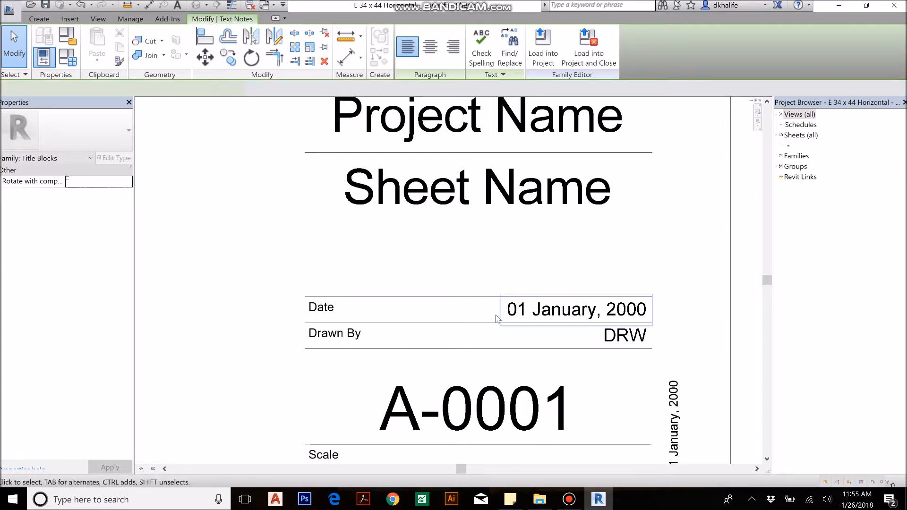
{"action": "key", "text": "Delete"}
{"action": "left_click", "coordinate": [331, 308]}
{"action": "key", "text": "Delete"}
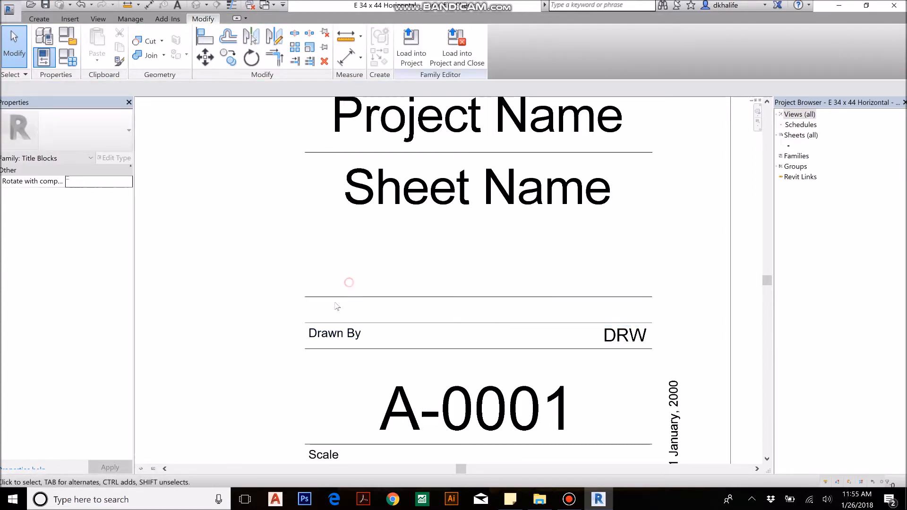
{"action": "scroll", "coordinate": [352, 306], "scroll_direction": "down", "scroll_amount": 2}
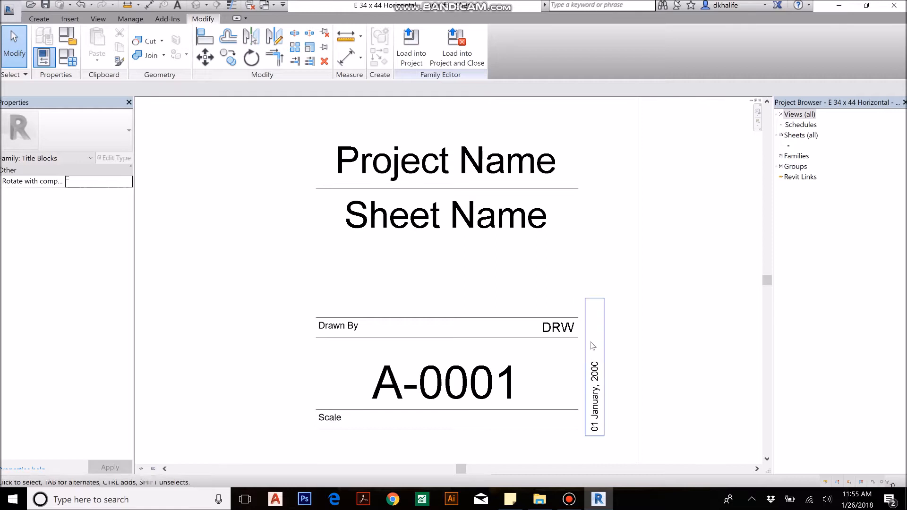
{"action": "scroll", "coordinate": [567, 290], "scroll_direction": "down", "scroll_amount": 5}
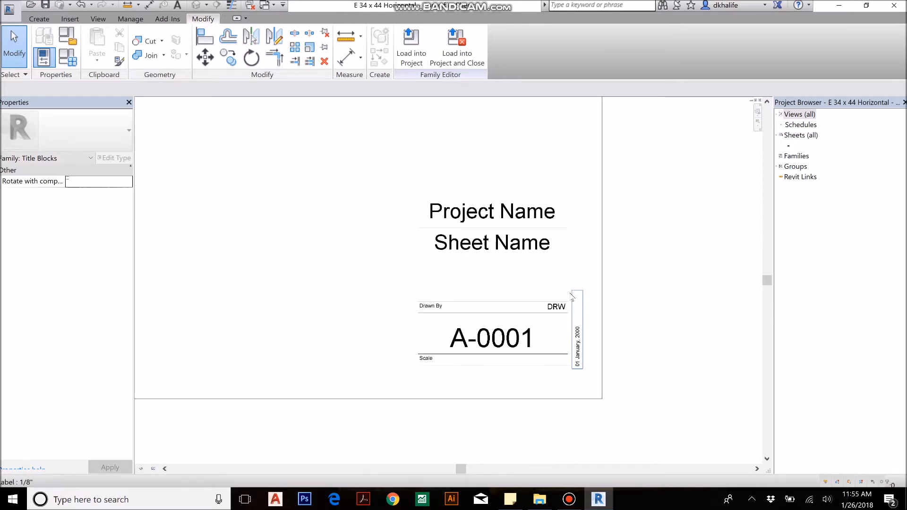
{"action": "scroll", "coordinate": [569, 299], "scroll_direction": "down", "scroll_amount": 1}
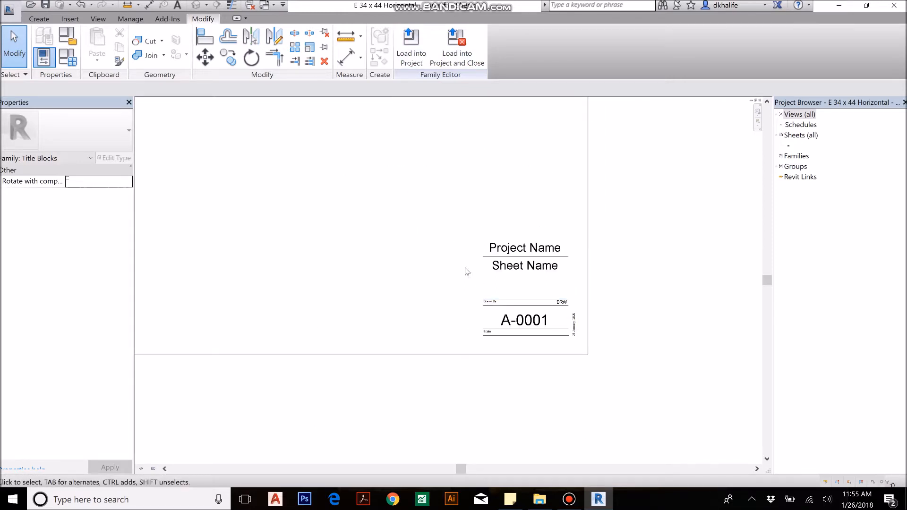
Load the edited E 34 x 44 title block family into the Tutorial 3 project and dismiss the warning.
{"action": "scroll", "coordinate": [469, 273], "scroll_direction": "down", "scroll_amount": 2}
{"action": "left_click", "coordinate": [402, 48]}
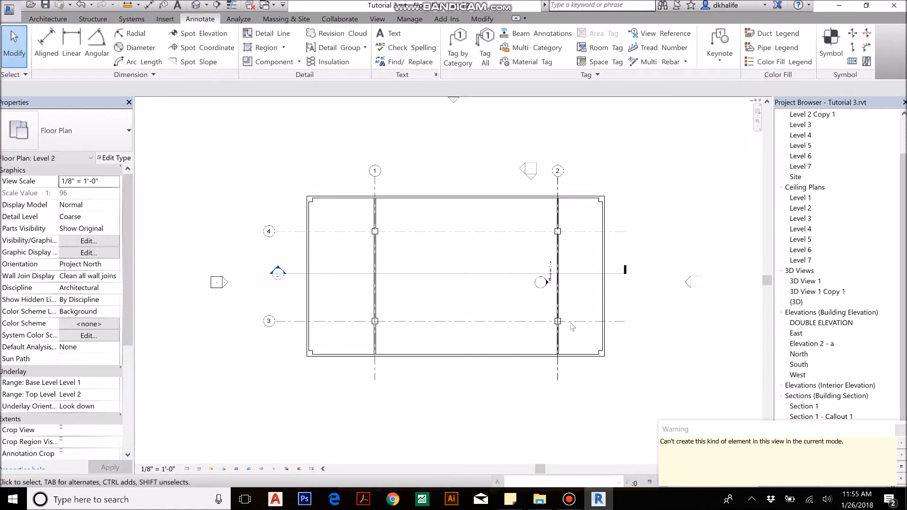
{"action": "left_click", "coordinate": [899, 431]}
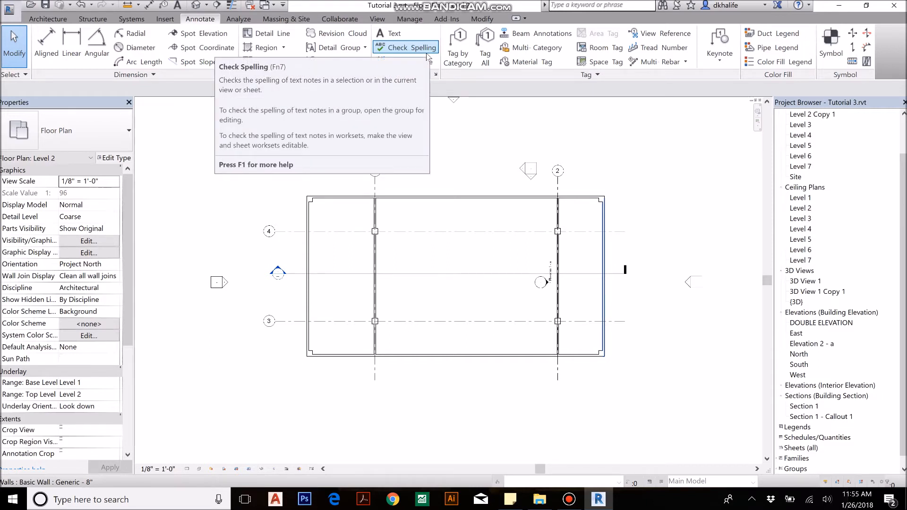
Create a new sheet with the E 34 x 44 Horizontal - Copy title block and expand the list of sheets in the project.
{"action": "left_click", "coordinate": [379, 19]}
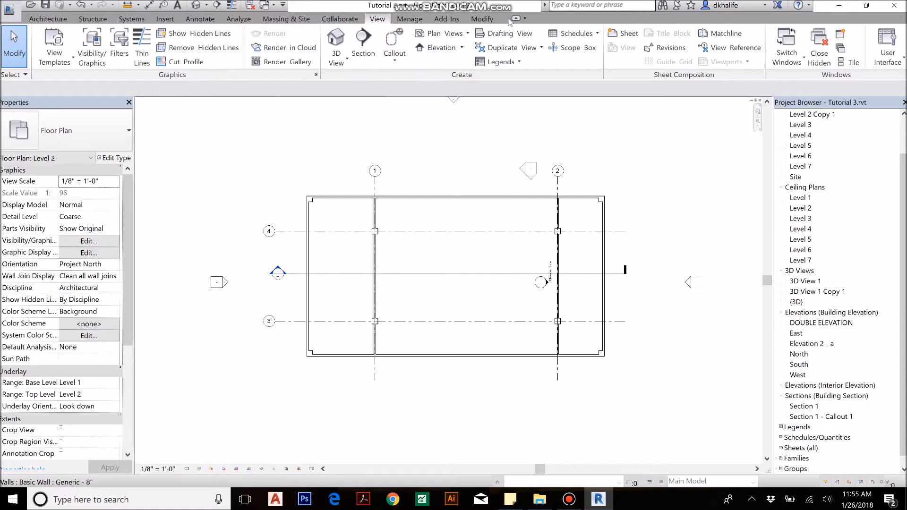
{"action": "left_click", "coordinate": [623, 37]}
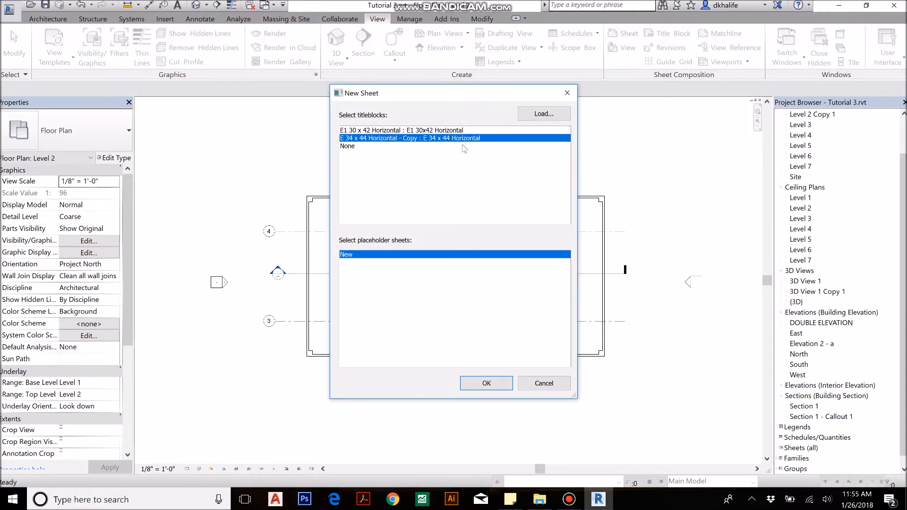
{"action": "left_click", "coordinate": [483, 384]}
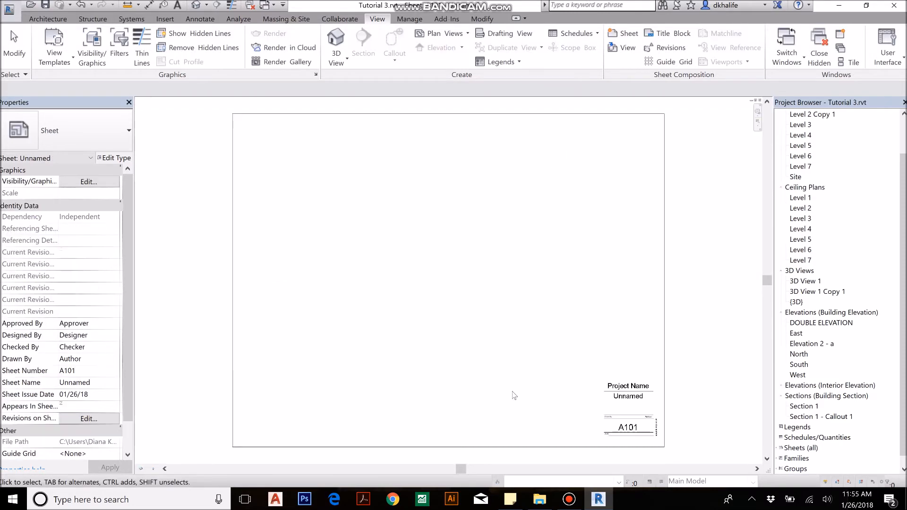
{"action": "left_click", "coordinate": [780, 448]}
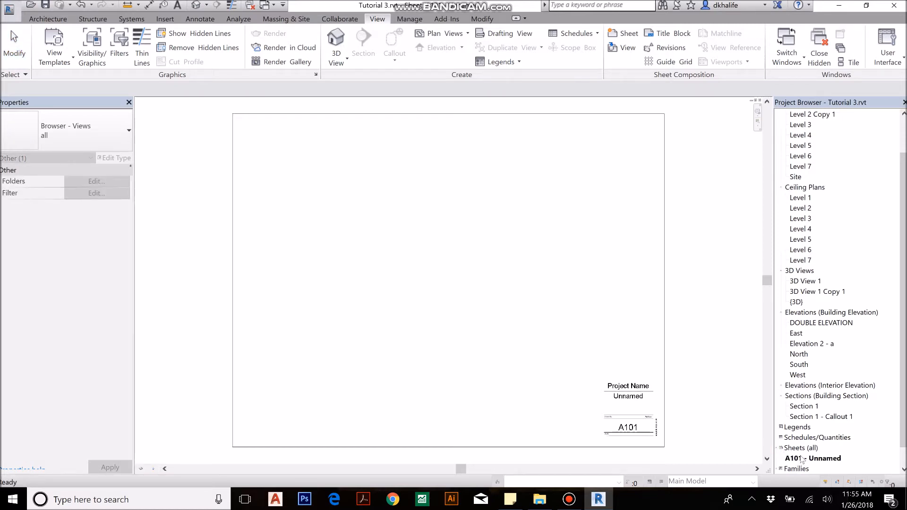
{"action": "left_click", "coordinate": [707, 357]}
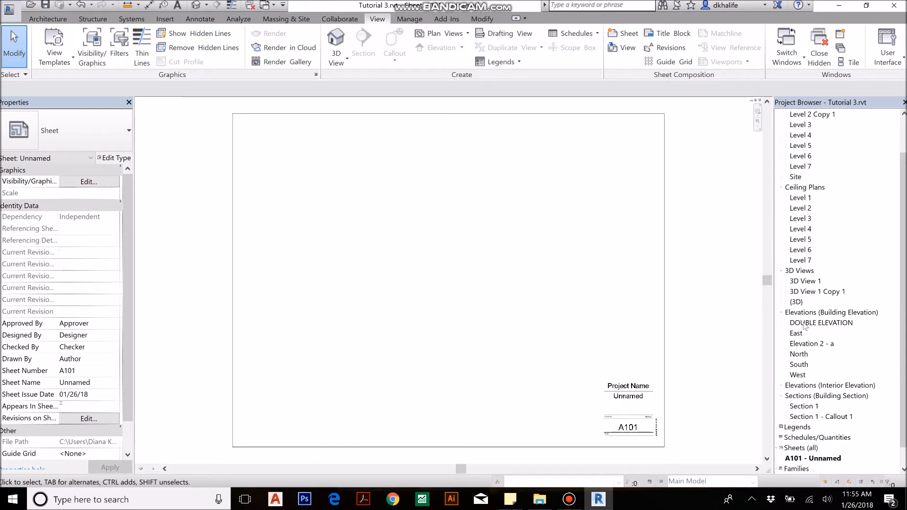
Place the Section 1 - Callout 1 view in the upper-left area of sheet A101.
{"action": "left_click", "coordinate": [827, 417]}
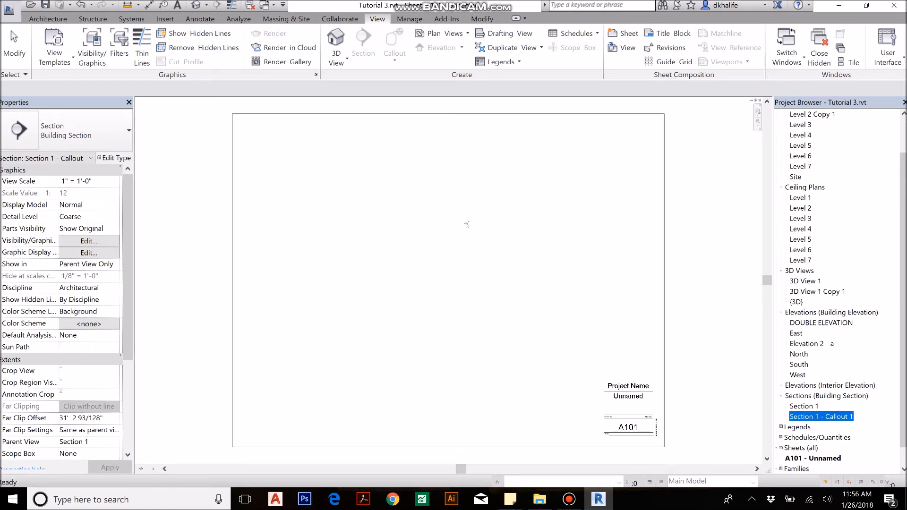
{"action": "left_click_drag", "start_coordinate": [820, 416], "coordinate": [445, 233]}
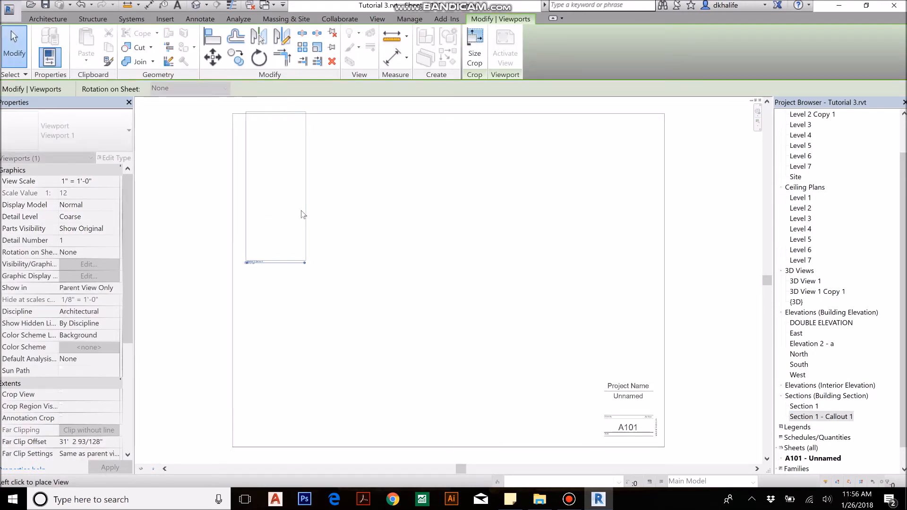
{"action": "left_click", "coordinate": [295, 208]}
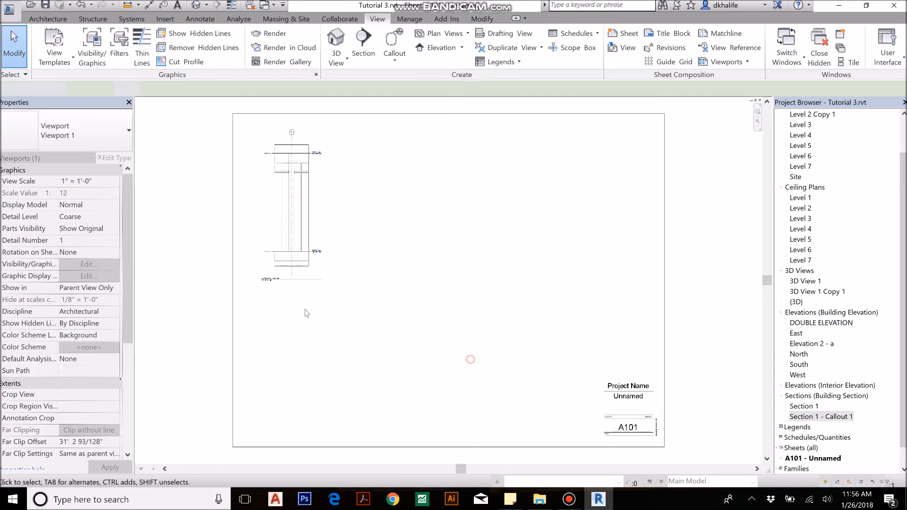
{"action": "left_click", "coordinate": [487, 185]}
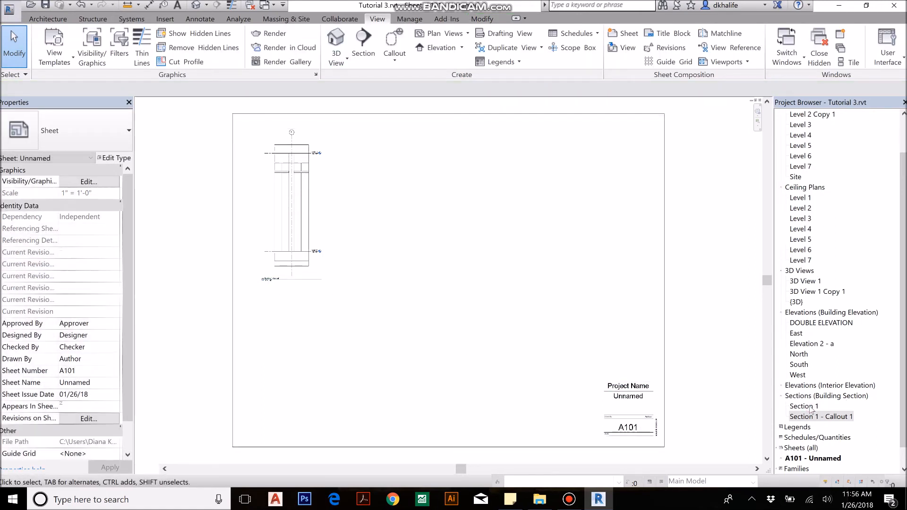
Place the Section 1 view in the upper-right area of sheet A101, beside the callout, and leave it deselected.
{"action": "left_click_drag", "start_coordinate": [802, 406], "coordinate": [564, 252]}
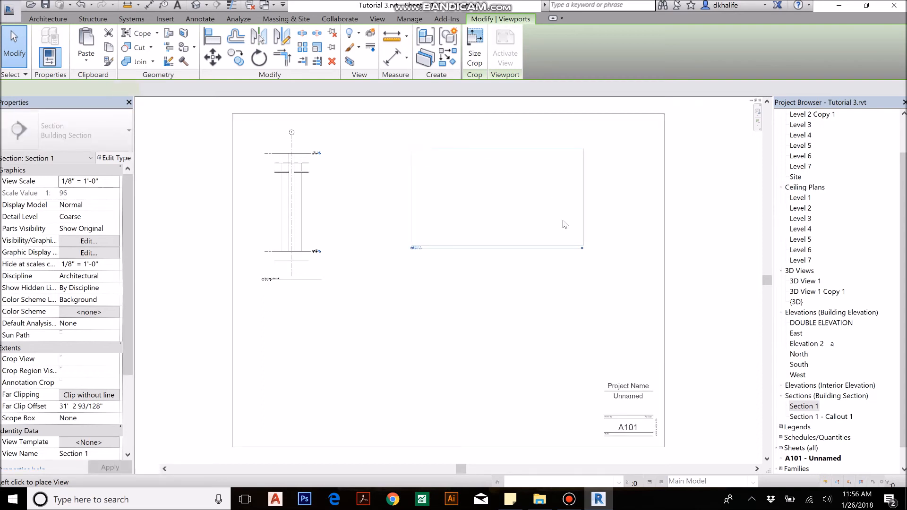
{"action": "left_click", "coordinate": [563, 224]}
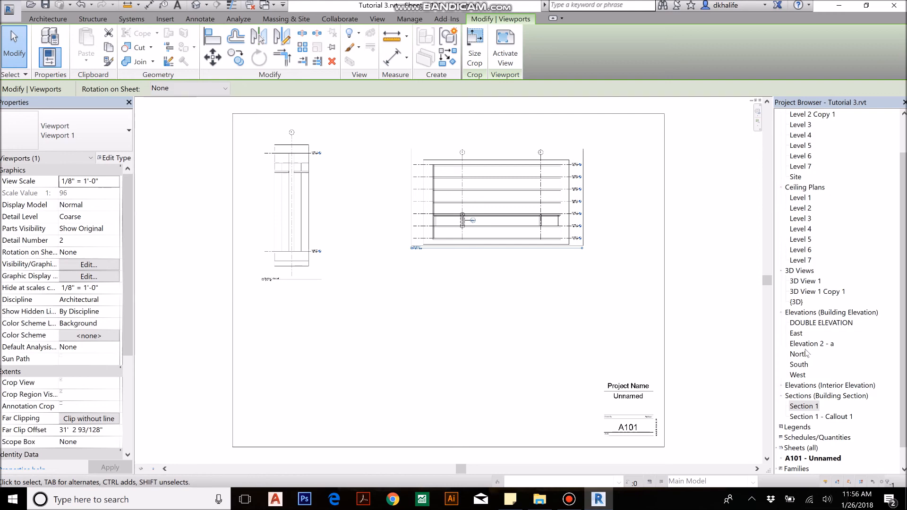
{"action": "right_click", "coordinate": [810, 409]}
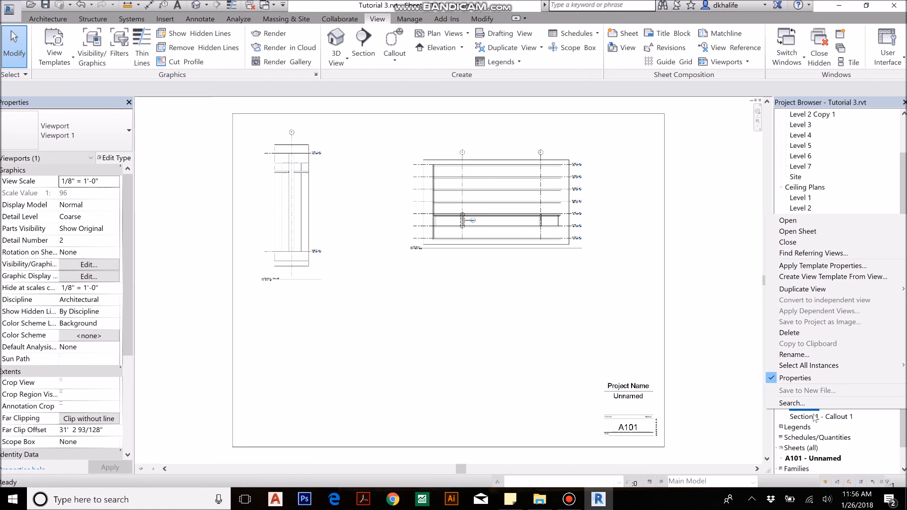
{"action": "left_click", "coordinate": [734, 361]}
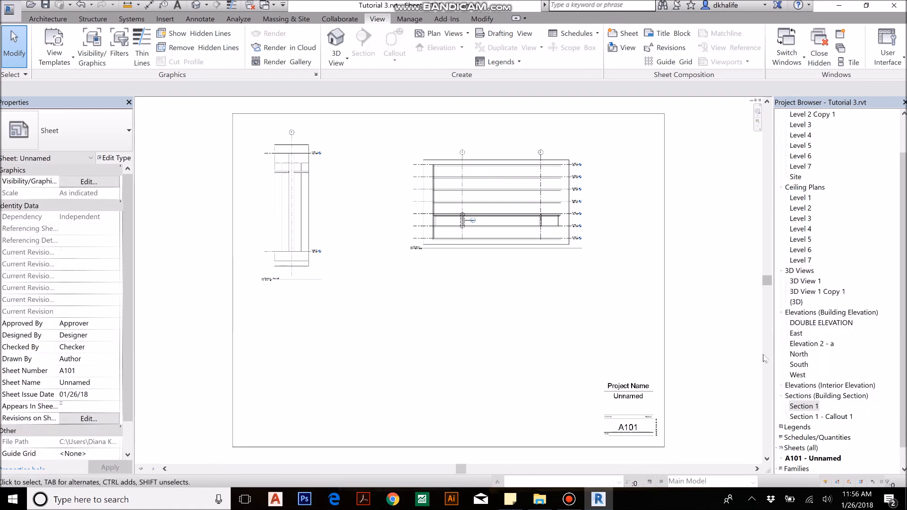